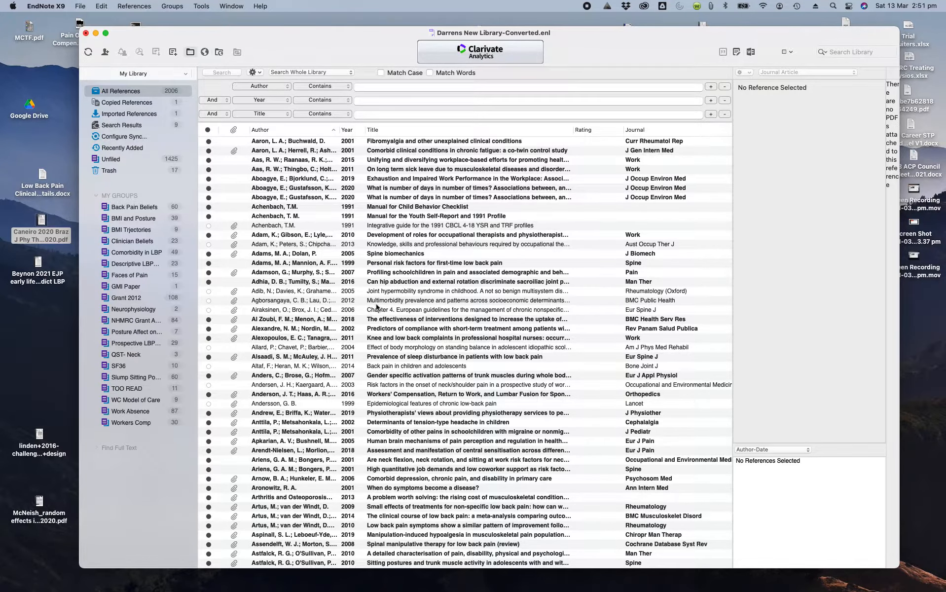
Open the desktop PDF "2021 EJP early life inflam predict LBP", copy the article's title, and return to EndNote.
double_click(39, 263)
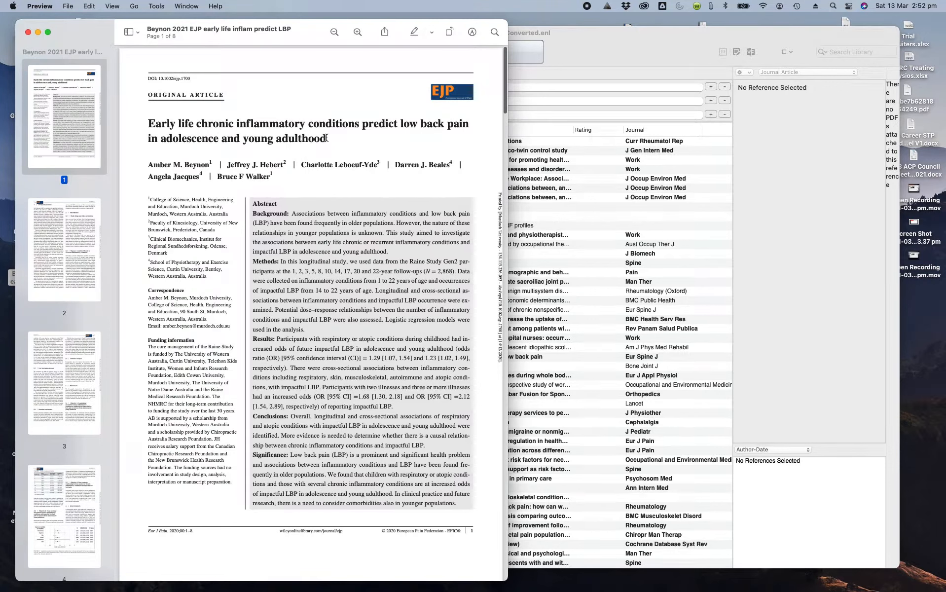
drag(327, 138, 149, 125)
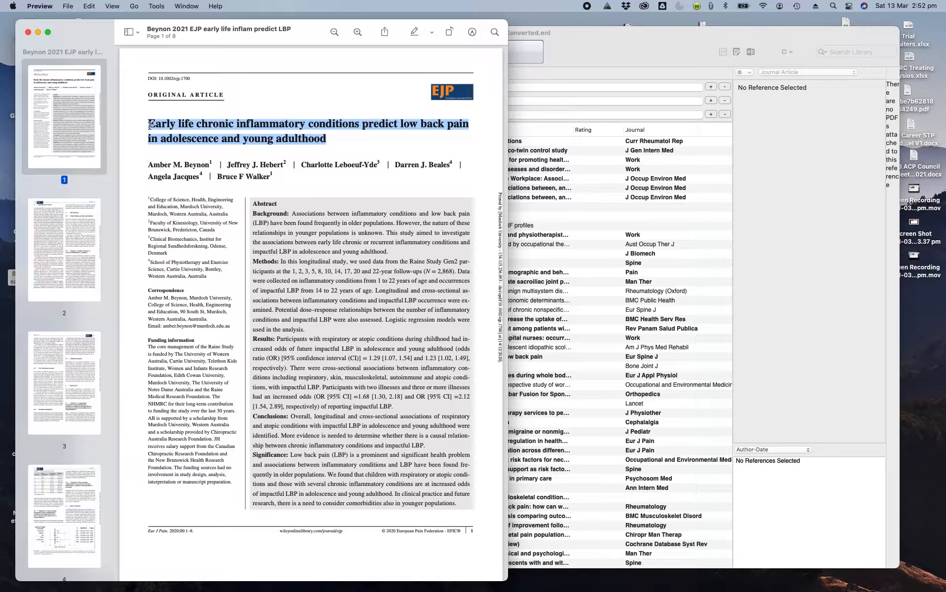
key(super+c)
click(592, 46)
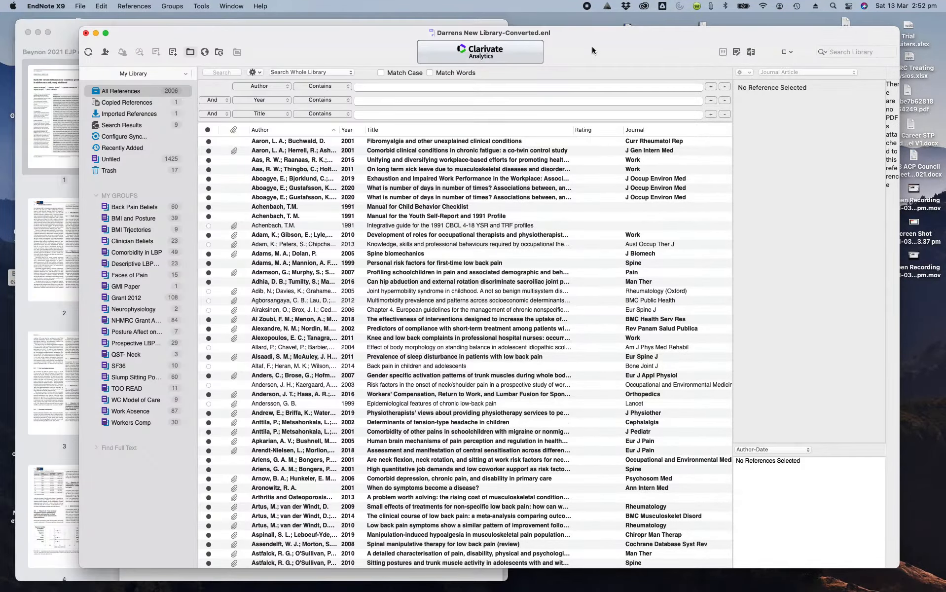
Search PubMed (NLM) online by title for "Early life chronic inflammatory conditions predict low back pain in adolescence and young adulthood" and retrieve the matching reference.
click(205, 53)
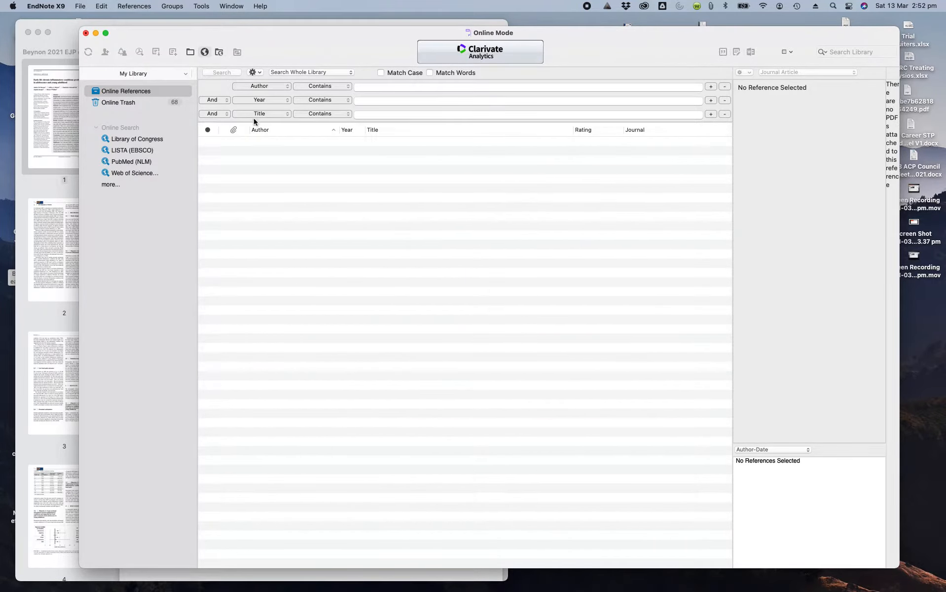
click(126, 163)
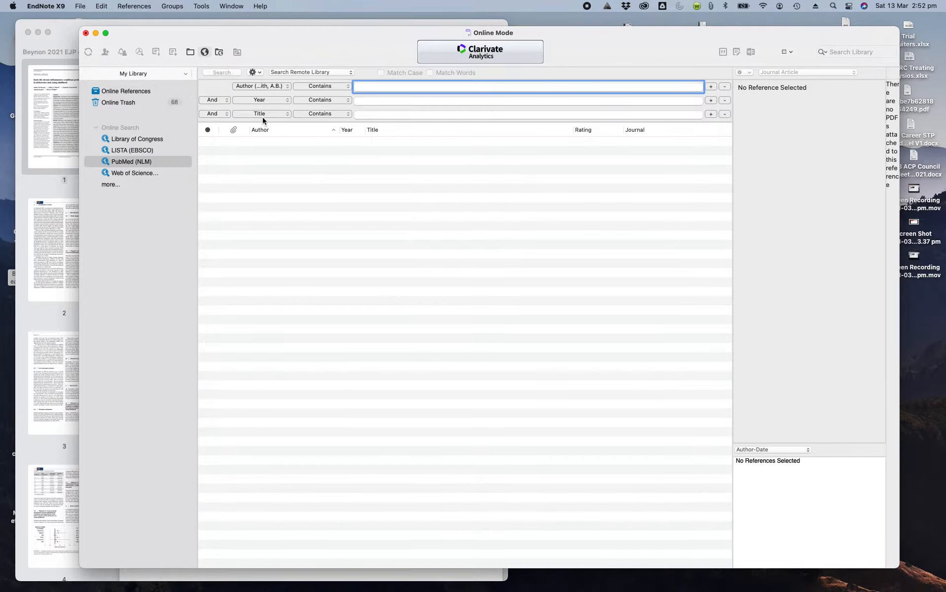
click(393, 115)
key(super+v)
key(Return)
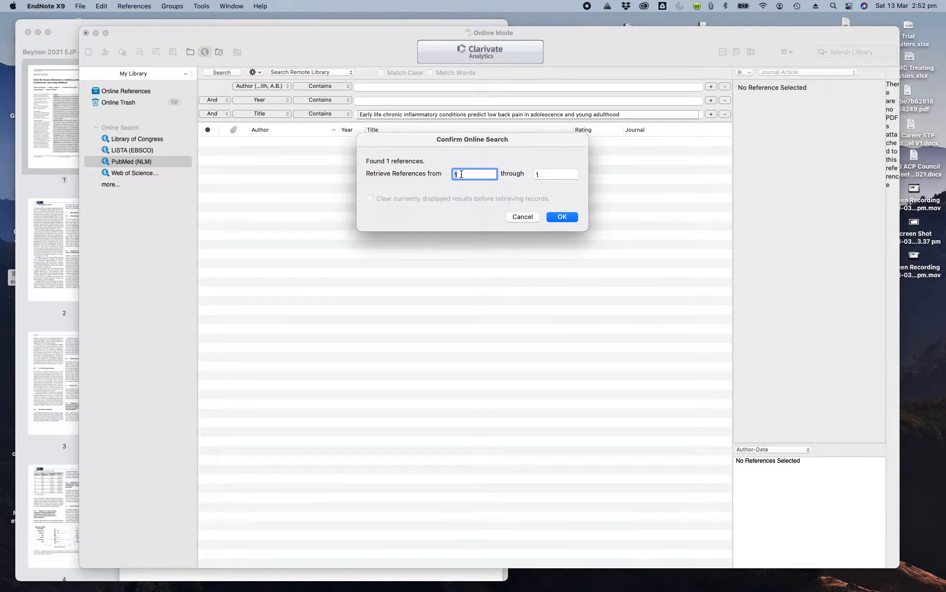
click(563, 217)
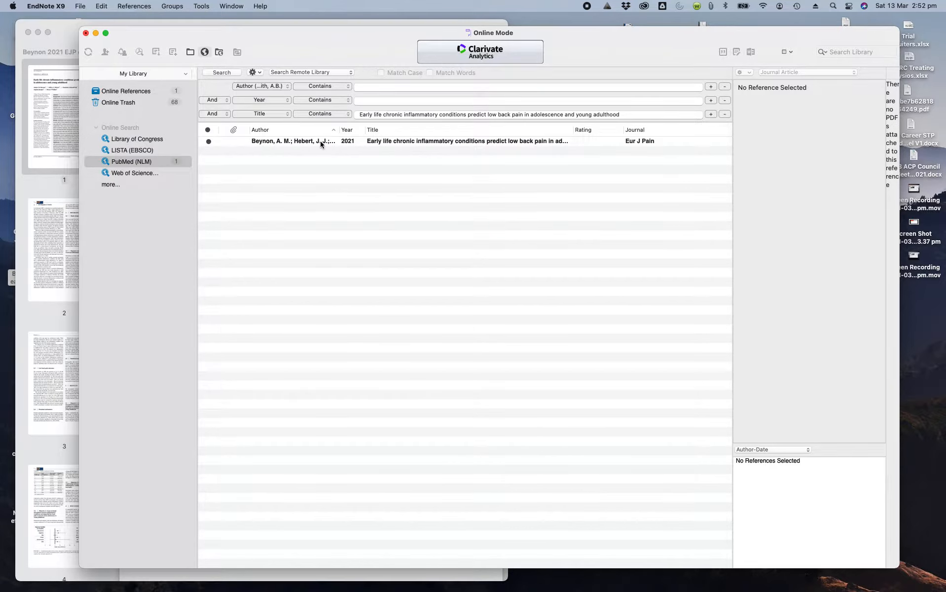
Compare the retrieved reference's details with the first page of the open article PDF.
click(321, 143)
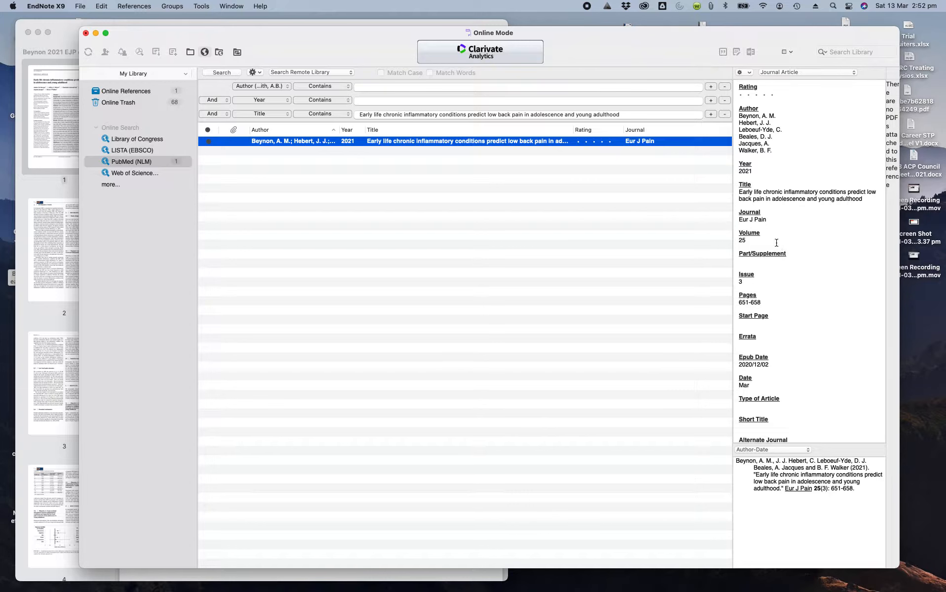
click(64, 31)
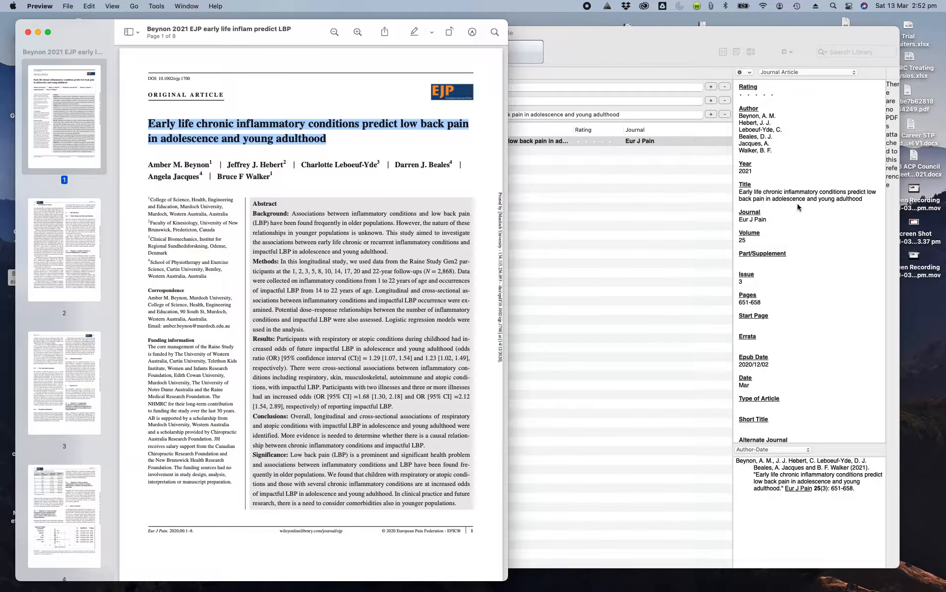
click(602, 51)
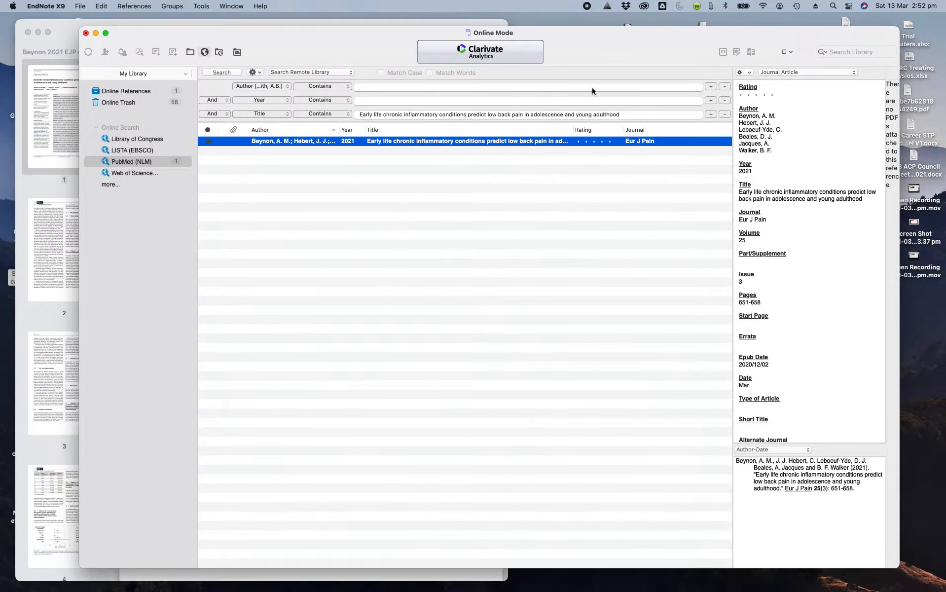
Copy the retrieved PubMed reference into the existing local EndNote library.
right_click(403, 145)
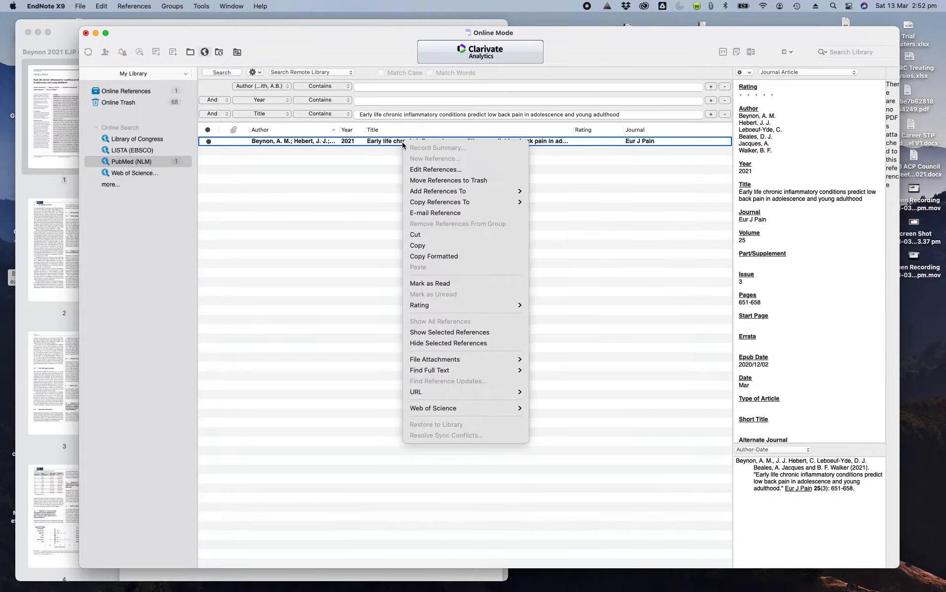
mouse_move(448, 204)
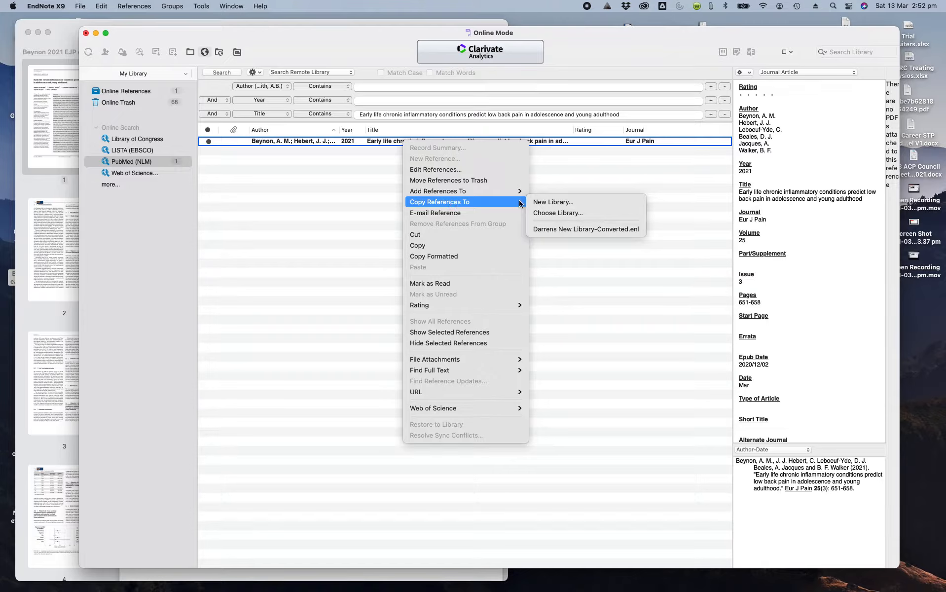
click(576, 230)
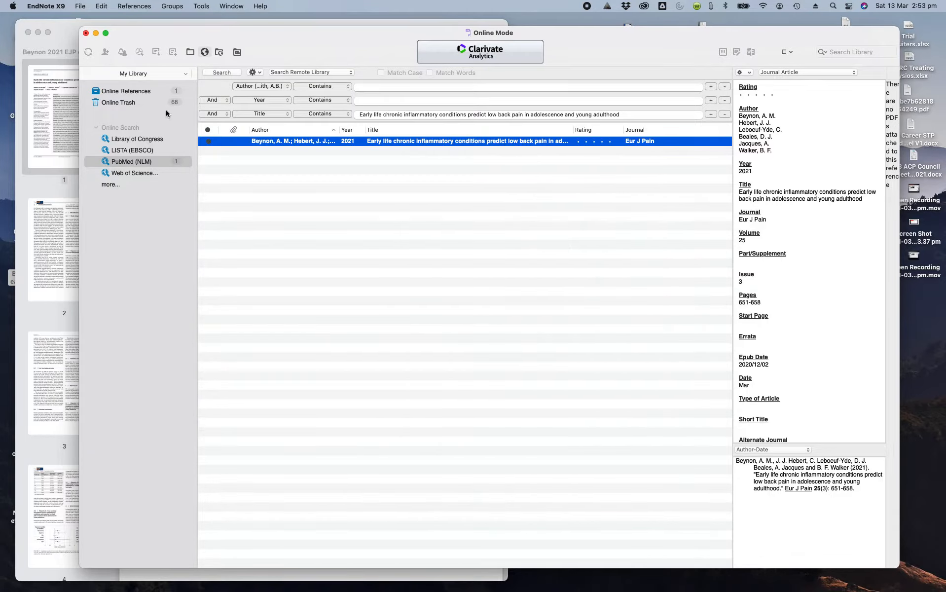
Return to the local library and select the newly copied article in the Copied References group.
click(191, 52)
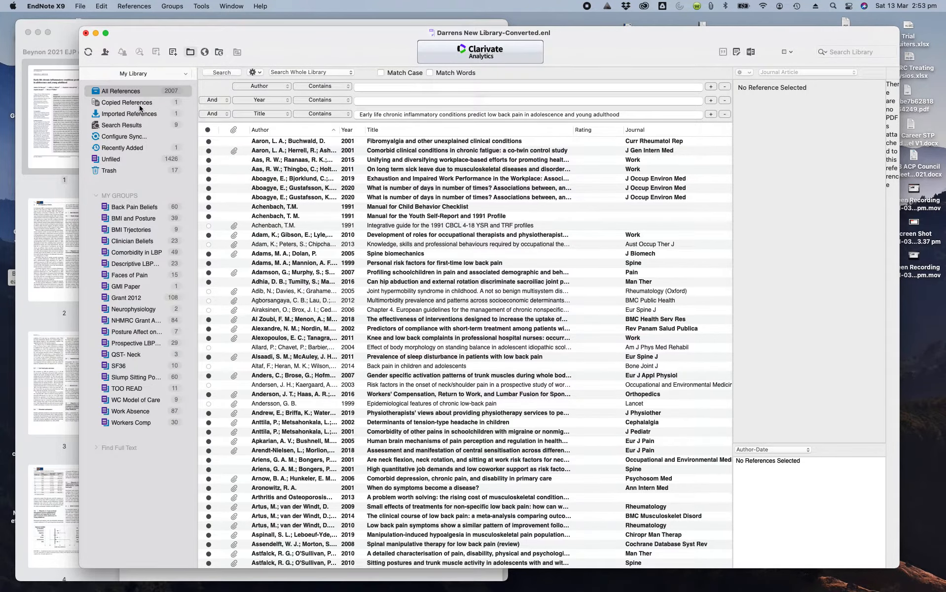
click(139, 104)
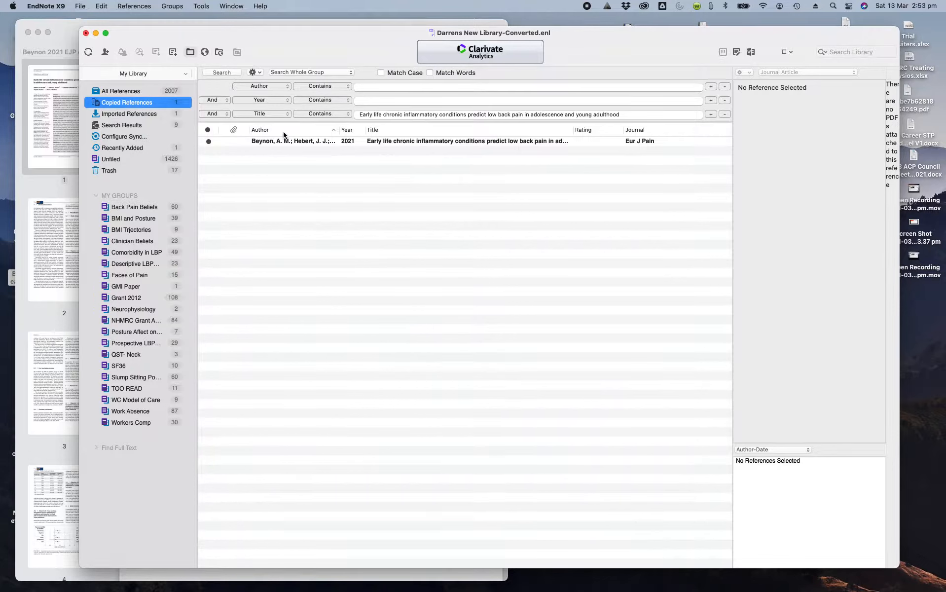
click(305, 142)
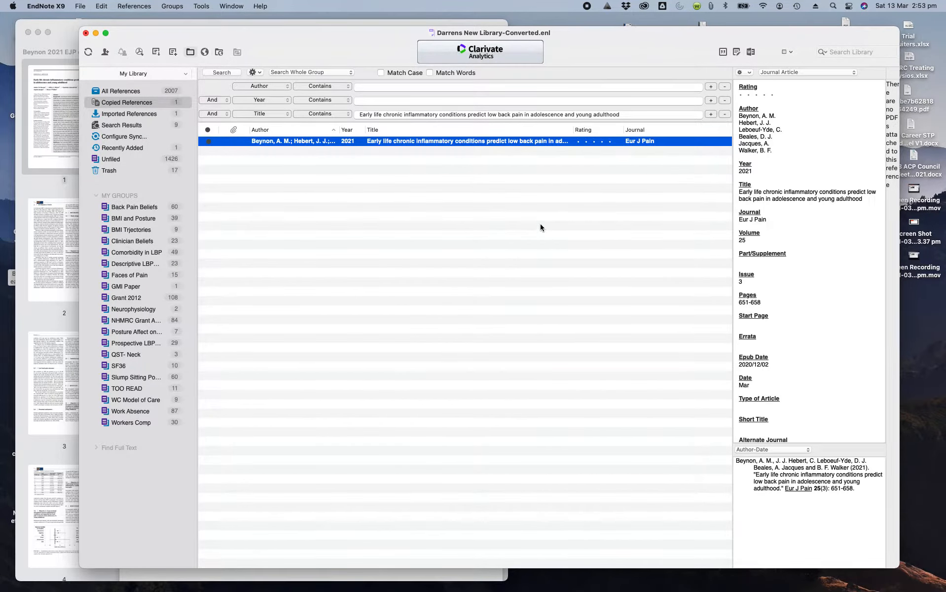
Close the open article PDF and attach its desktop file to the reference in Copied References.
click(28, 33)
drag(39, 263, 290, 142)
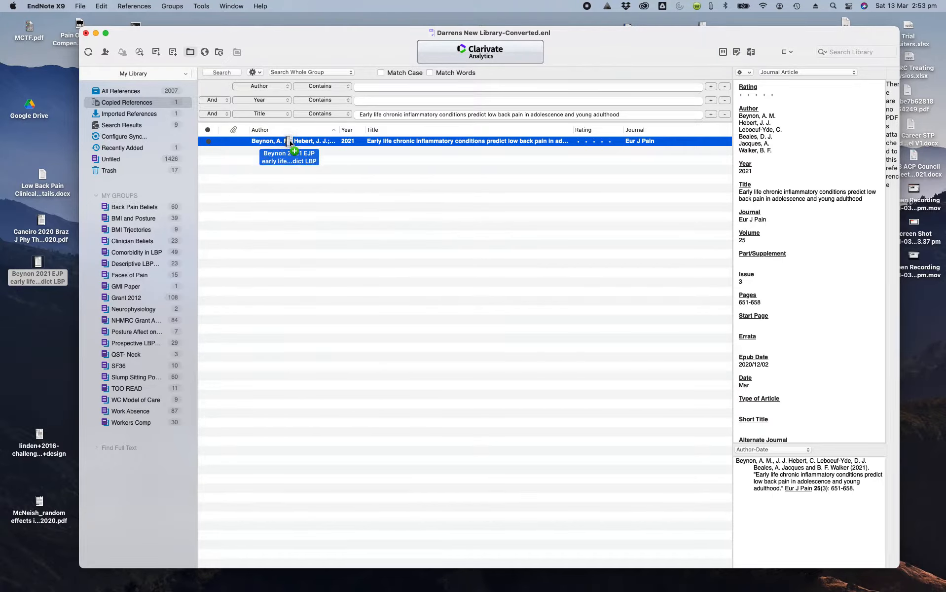
drag(290, 142, 291, 143)
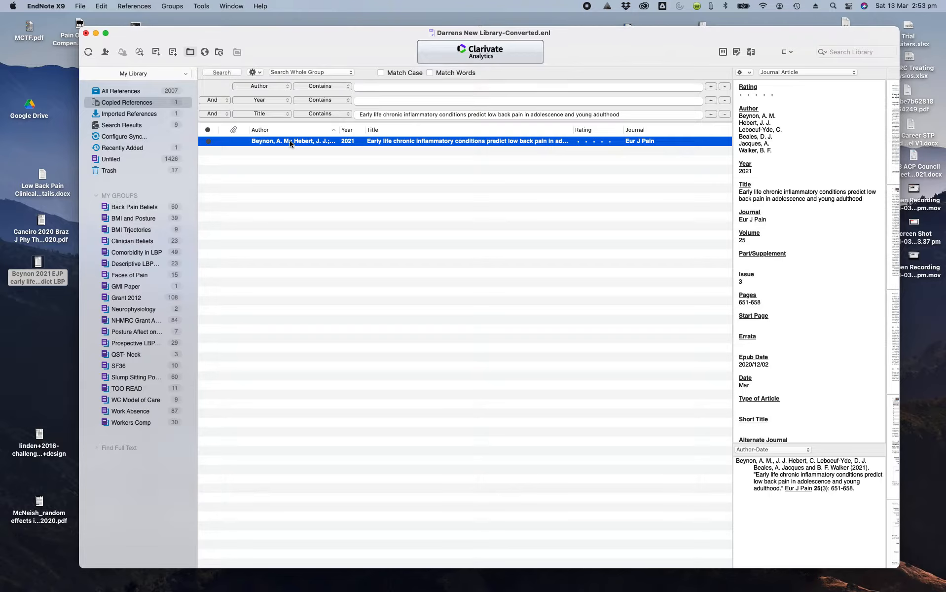
click(279, 154)
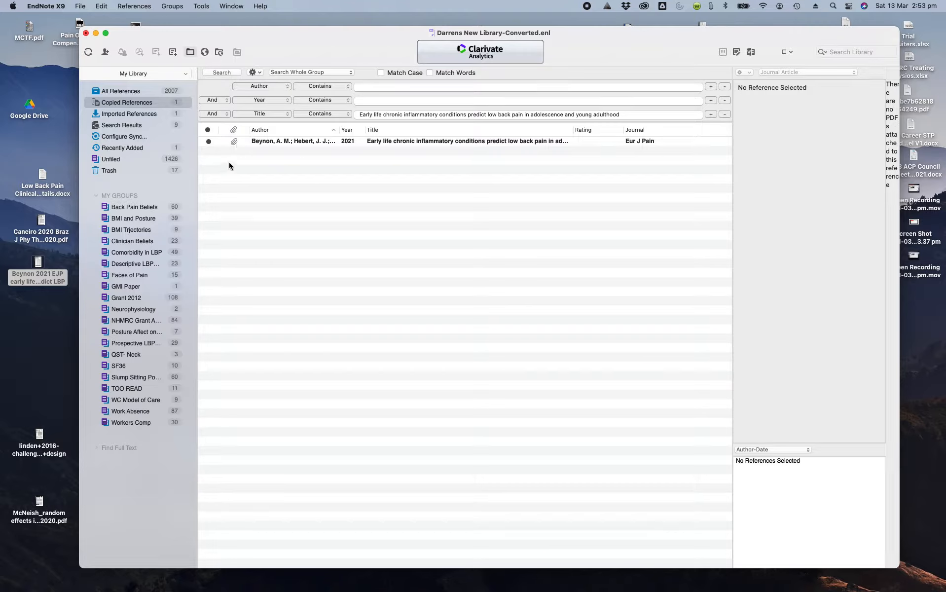
Open the PDF attached to the copied reference to check it, and close it again.
click(288, 144)
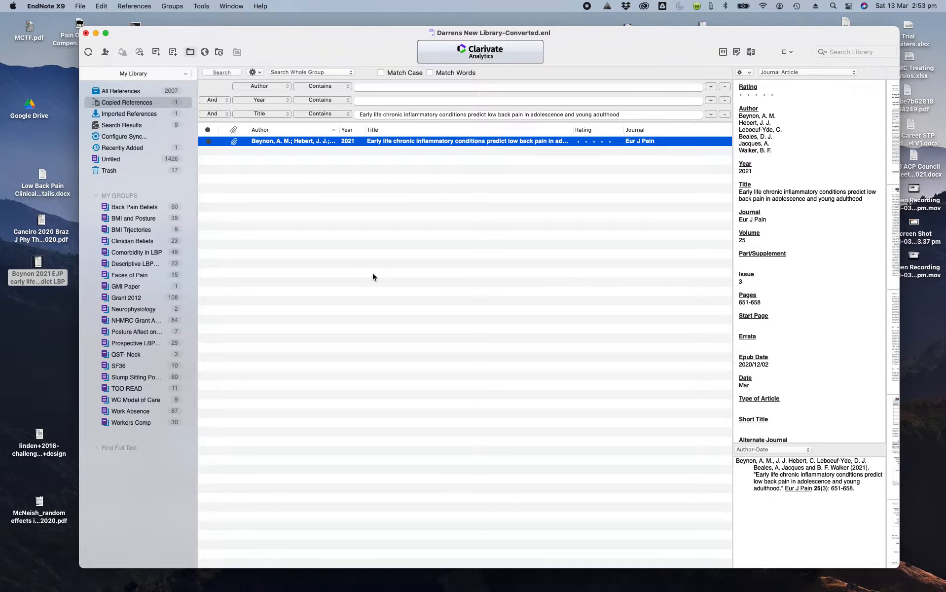
key(alt+super+p)
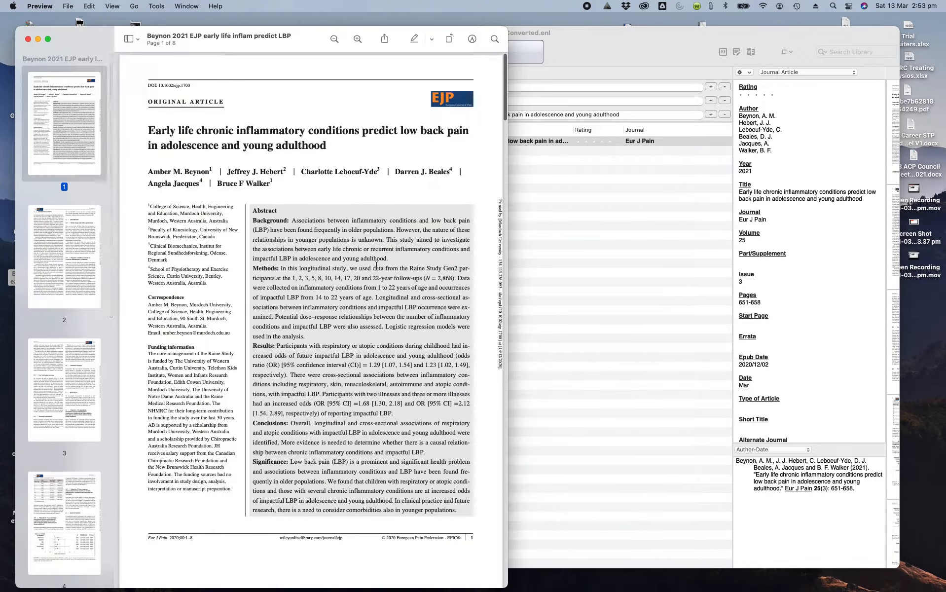
click(28, 39)
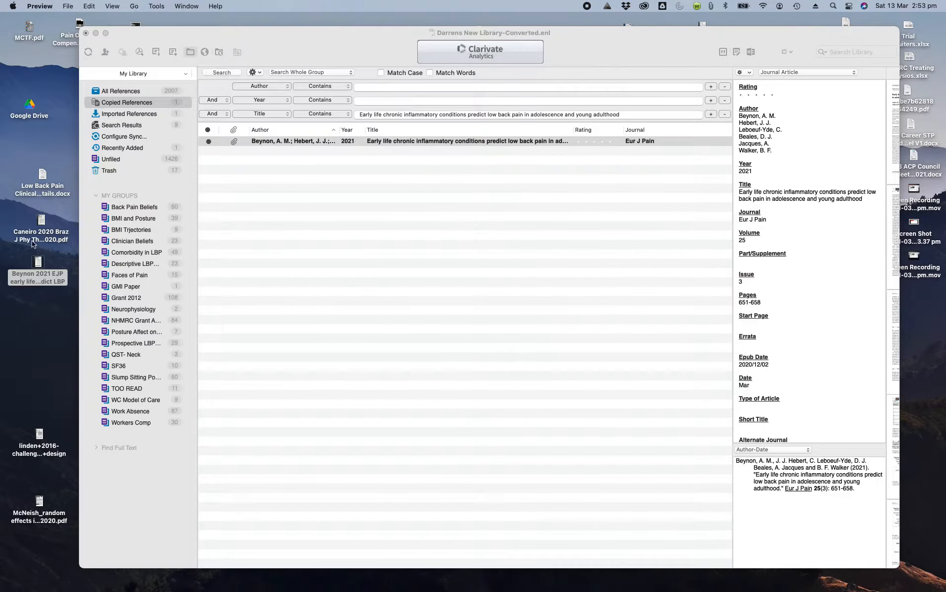
Open the original article PDF from the desktop to view it, and close it again.
click(39, 265)
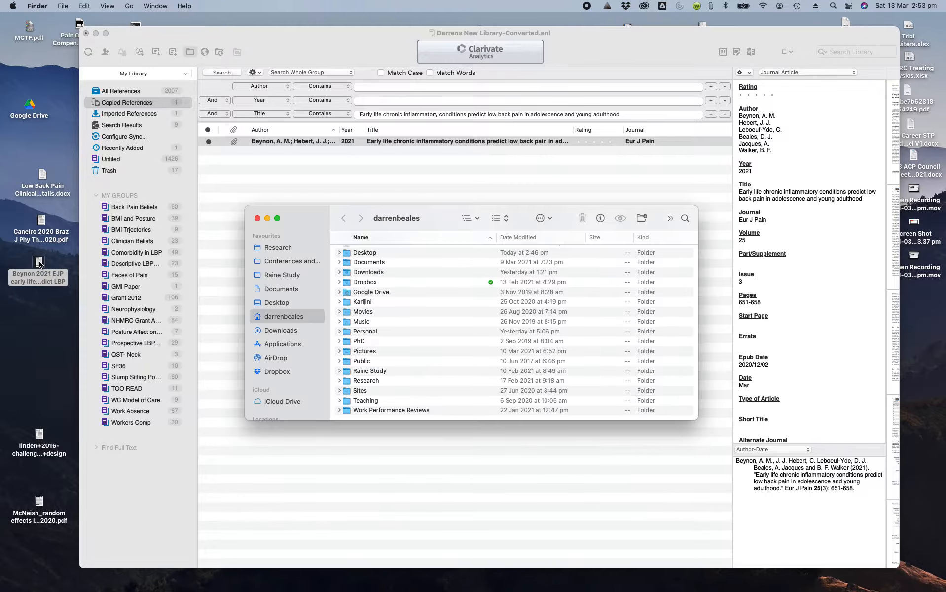
click(323, 39)
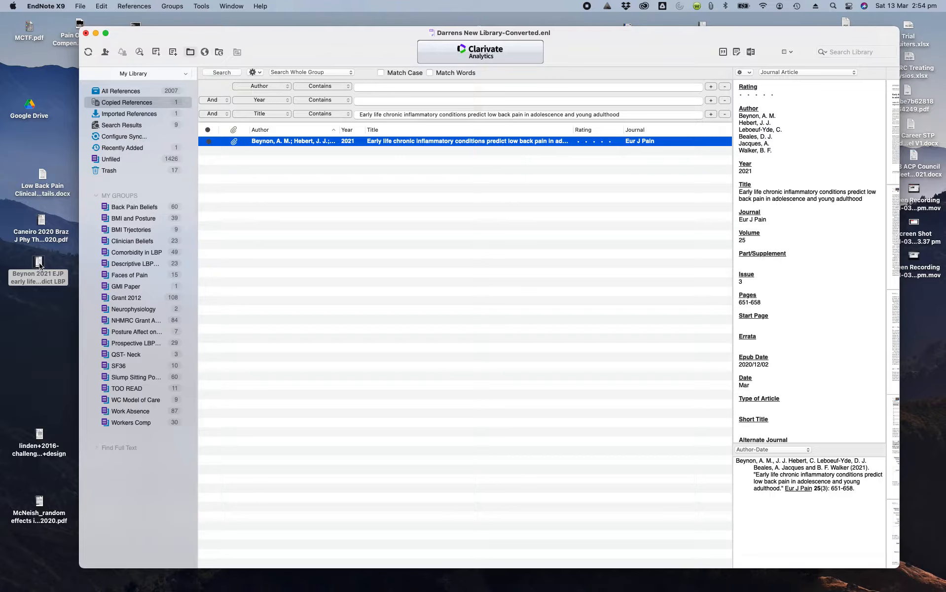
click(39, 264)
double_click(40, 264)
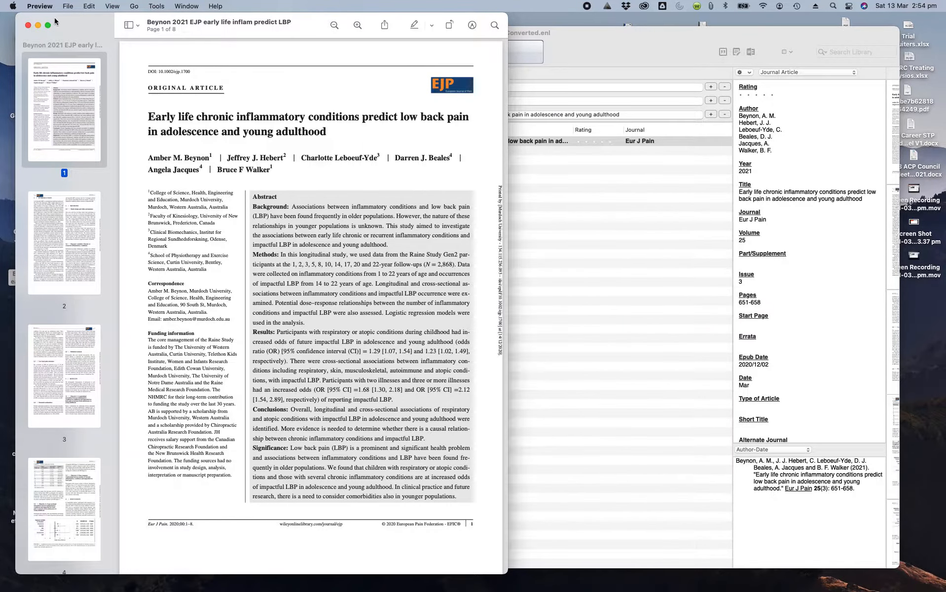
click(29, 26)
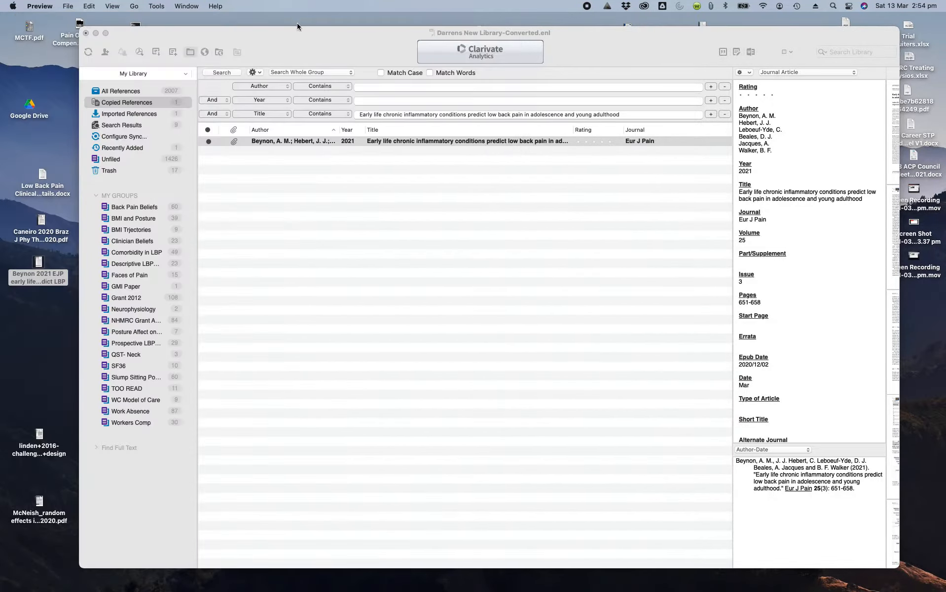
Search the computer for the first author's surname plus "2021 EJP", view the PDF copy stored outside the desktop, close it, and return to EndNote.
click(834, 6)
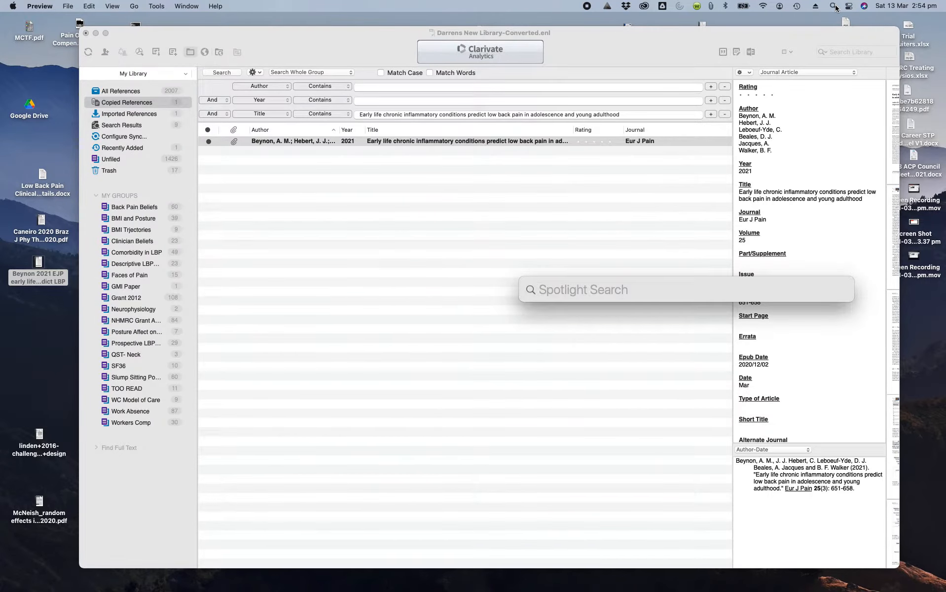
text(Bey)
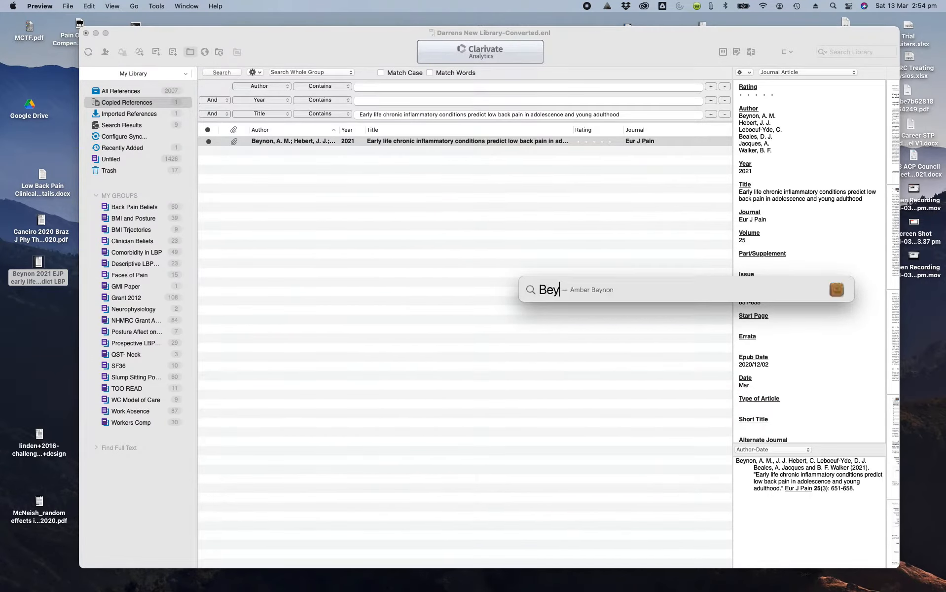
text(n)
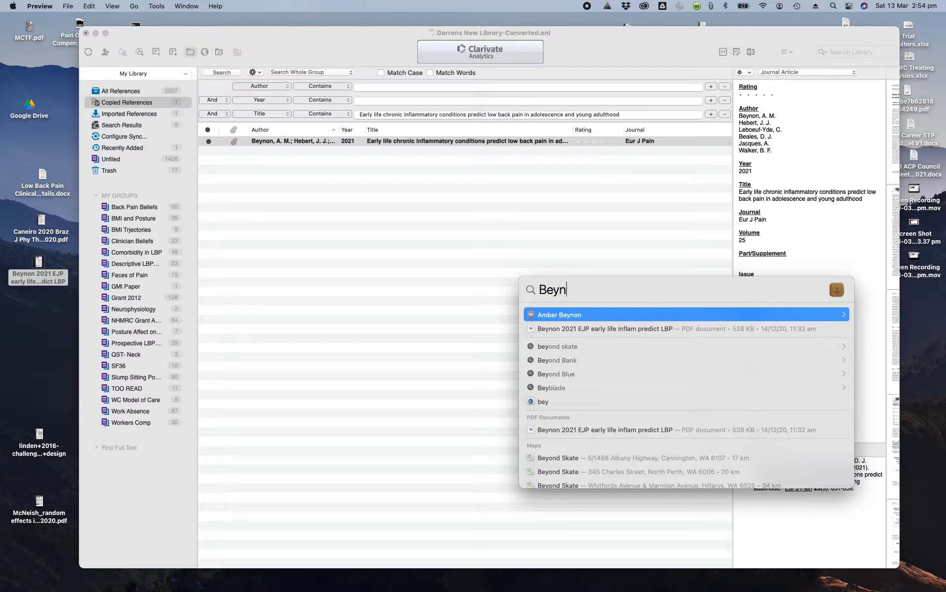
text(on 2021 )
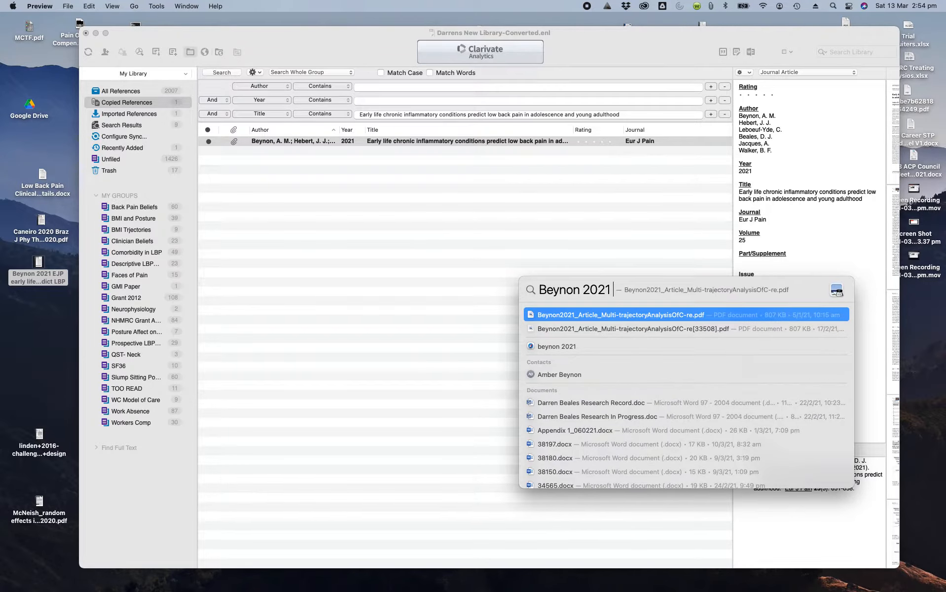
text(E)
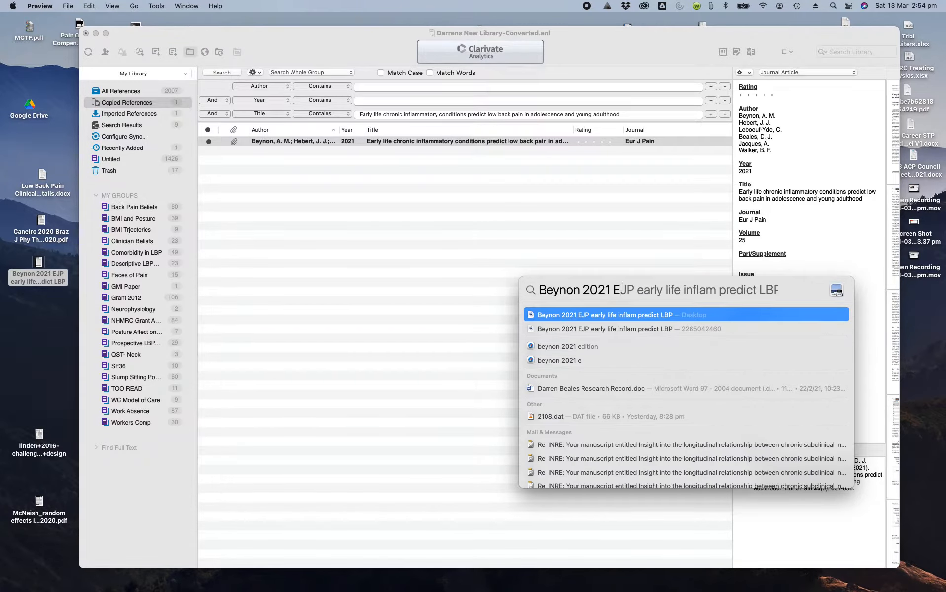
text(JP)
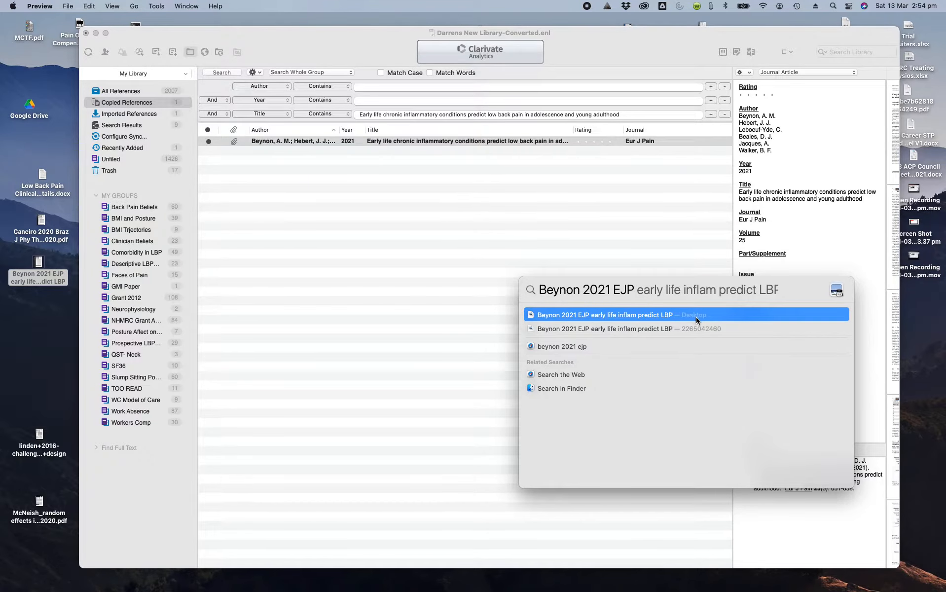
click(620, 329)
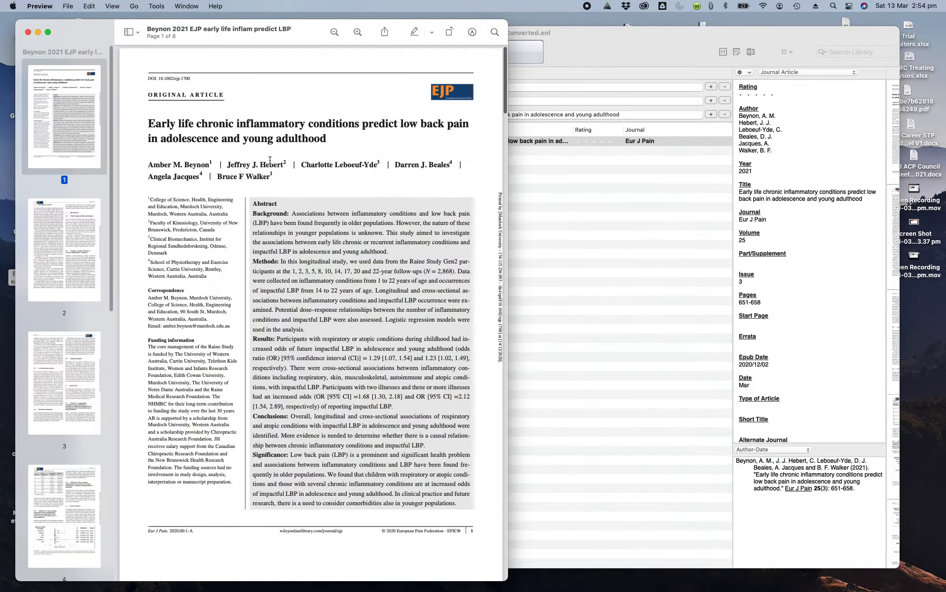
click(28, 32)
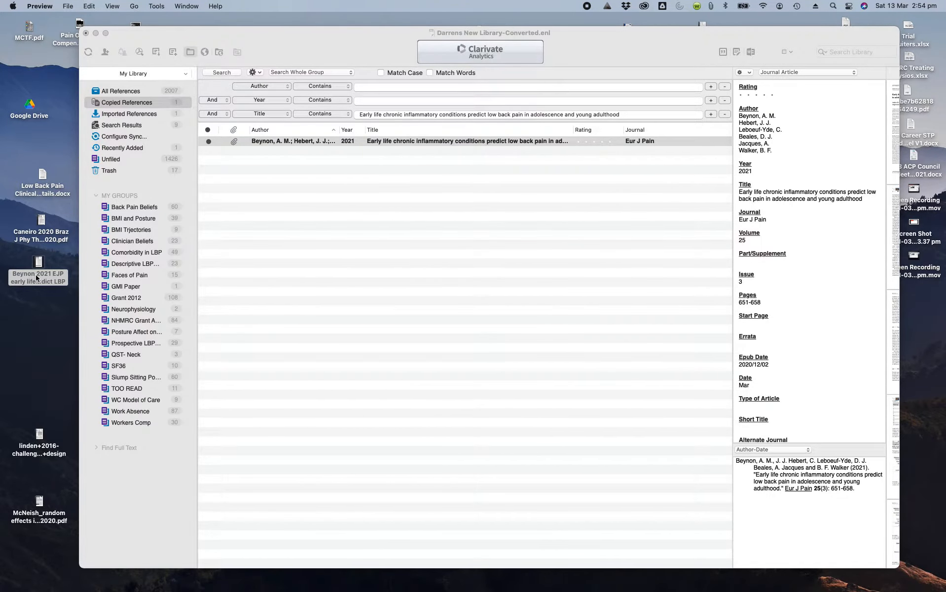
click(288, 73)
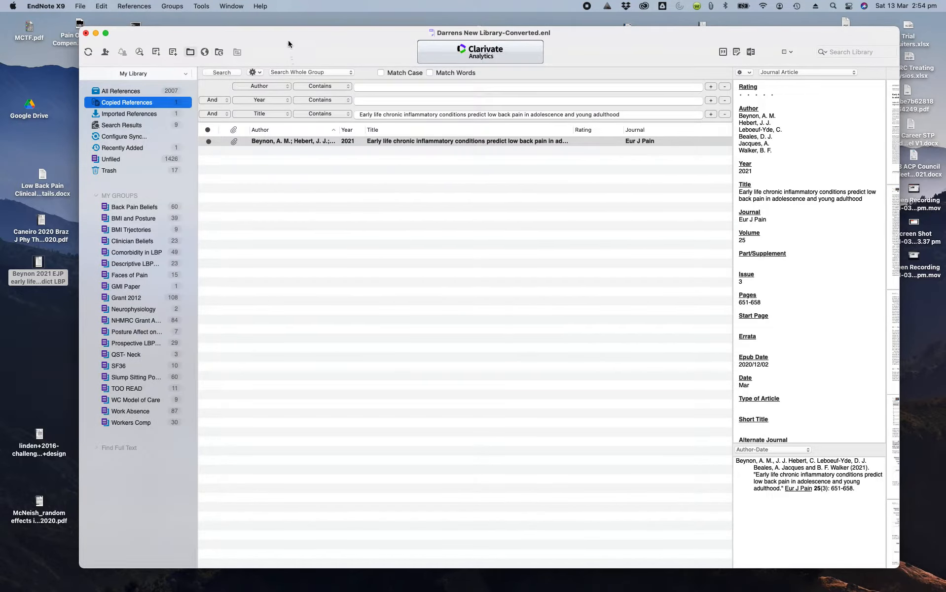
Open the 2020 Braz J Phy Ther masterclass PDF from the desktop, copy its full article title, and return to EndNote.
double_click(41, 222)
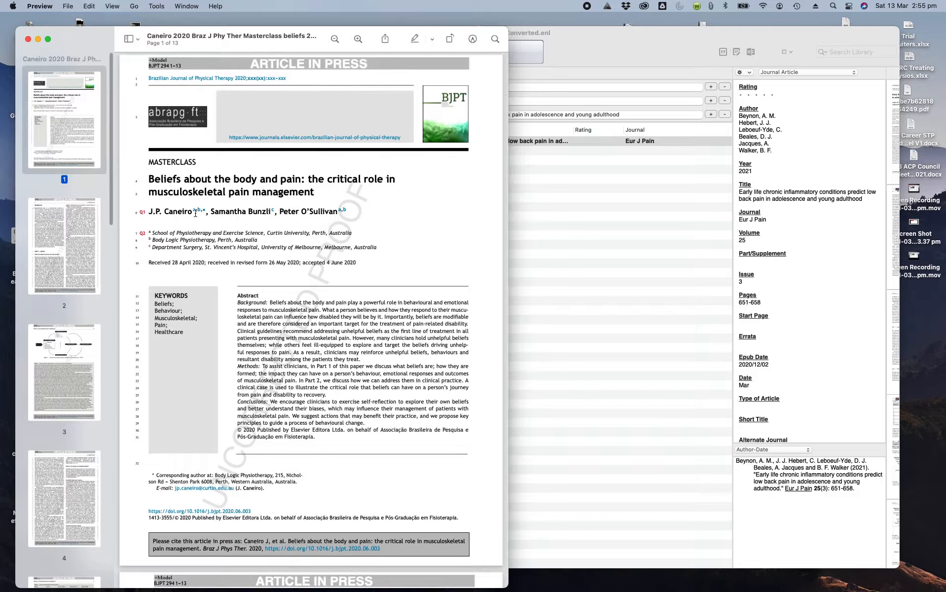
drag(318, 193, 151, 179)
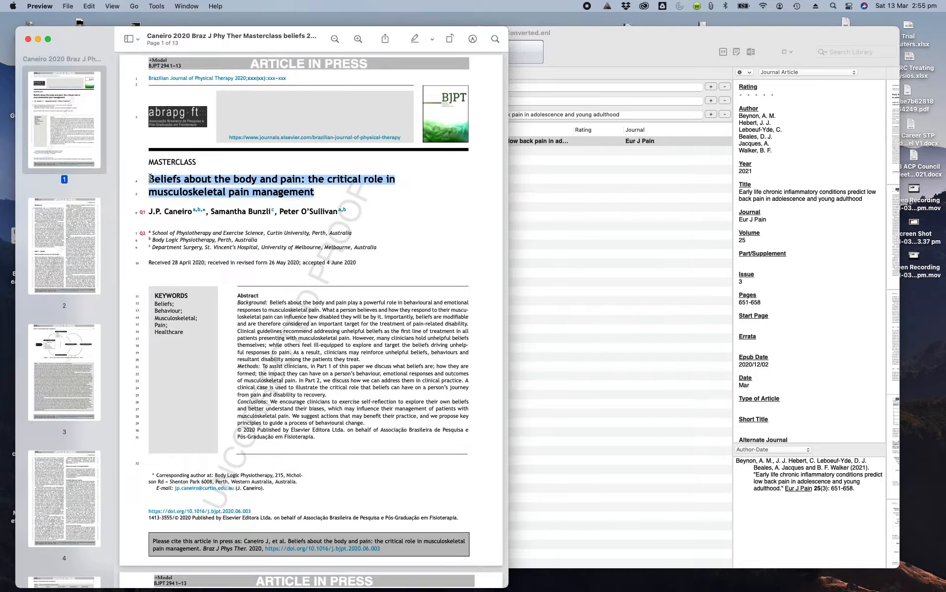
key(super+c)
click(551, 269)
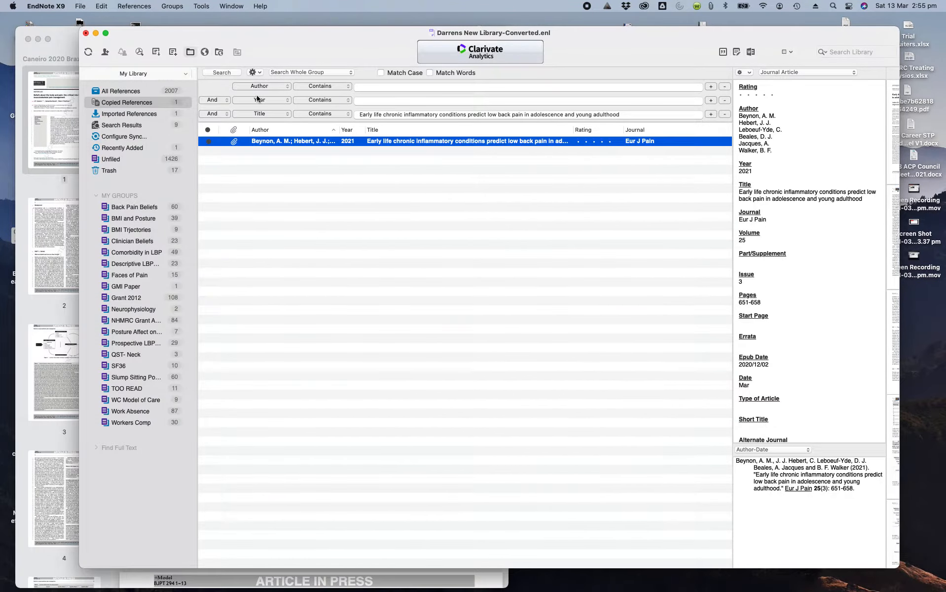
Try to find the article in the online references by the title "Beliefs about the body and pain: the critical role in musculoskeletal pain management".
click(205, 53)
triple_click(406, 115)
key(super+v)
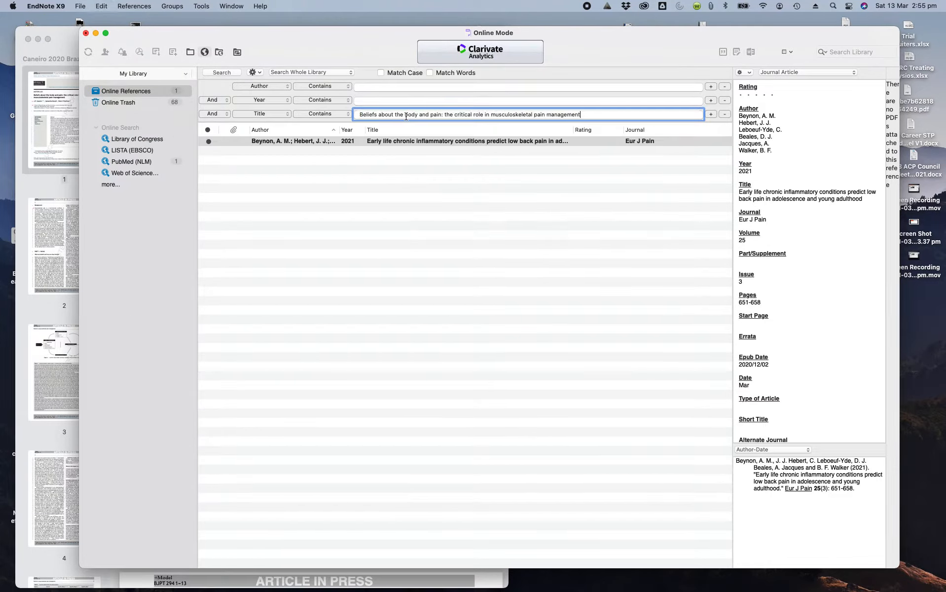
key(Return)
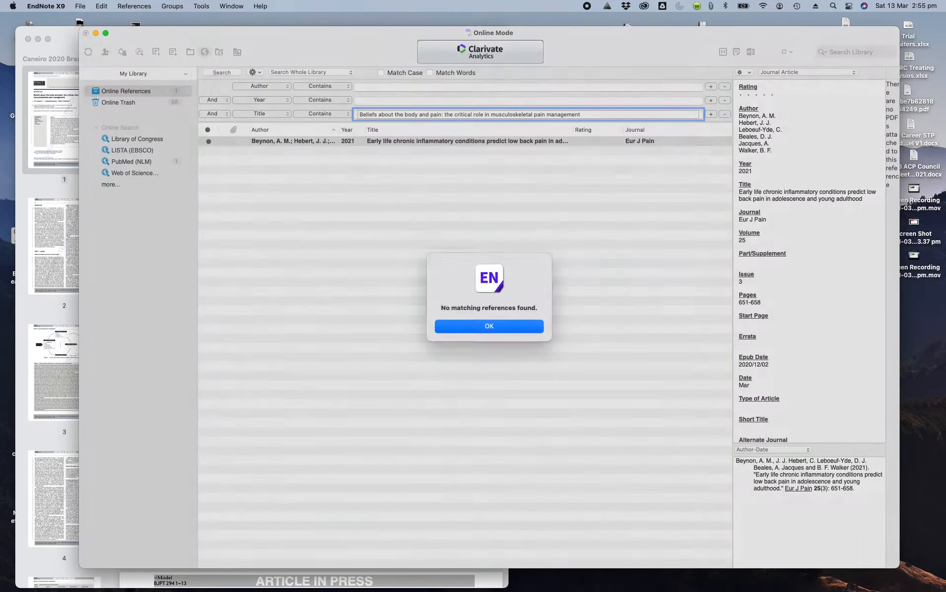
click(488, 328)
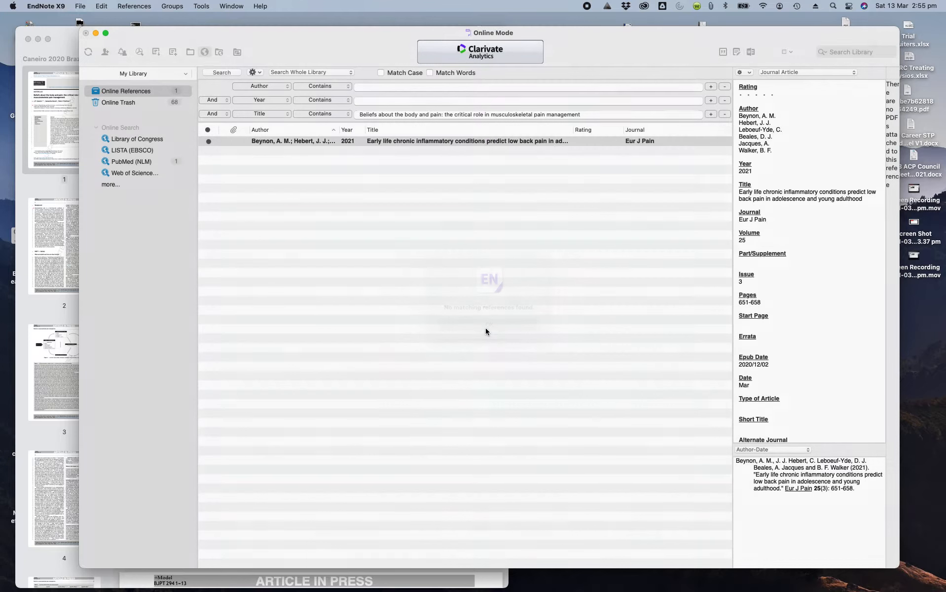
Try the same full-title search in PubMed (NLM).
click(125, 161)
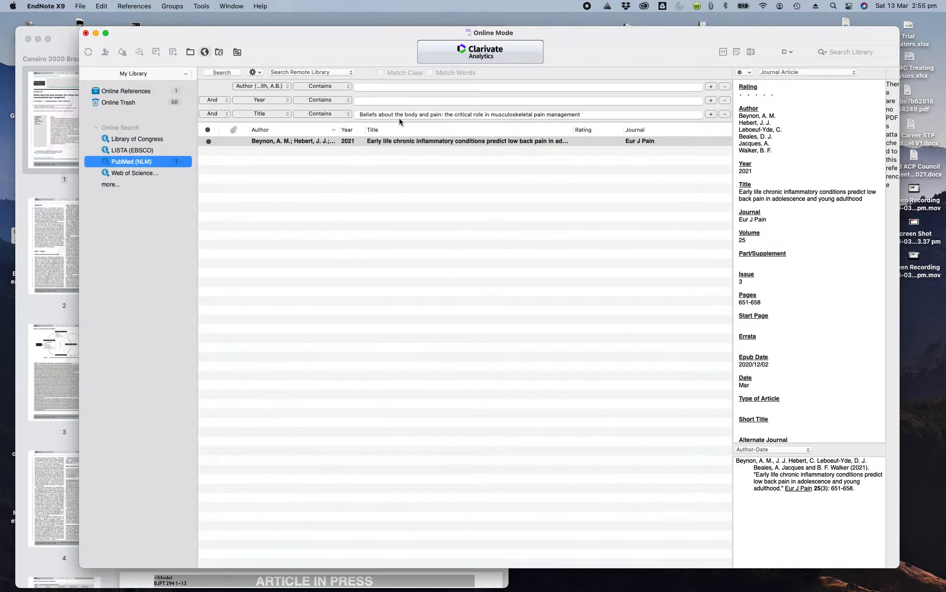
triple_click(597, 115)
key(Return)
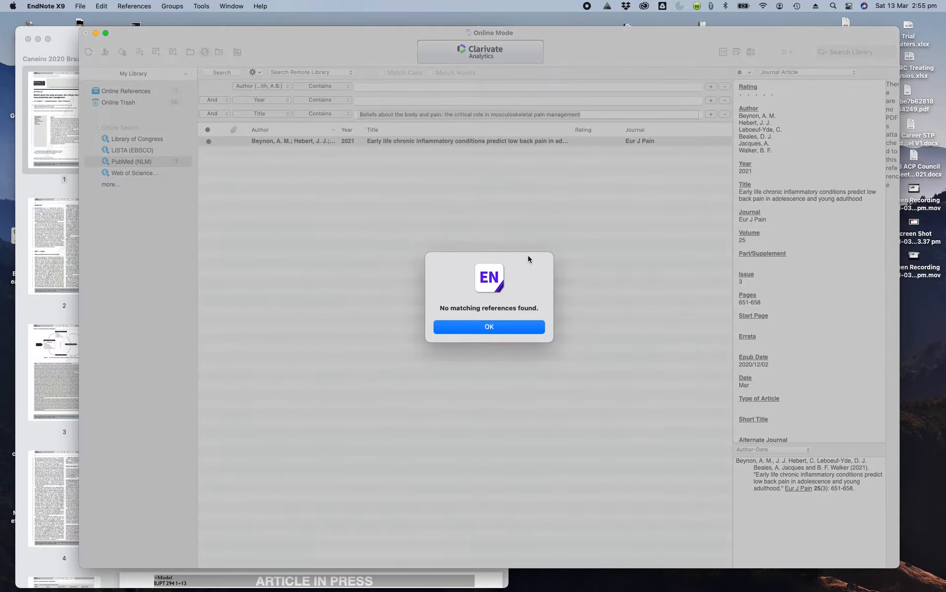
click(490, 328)
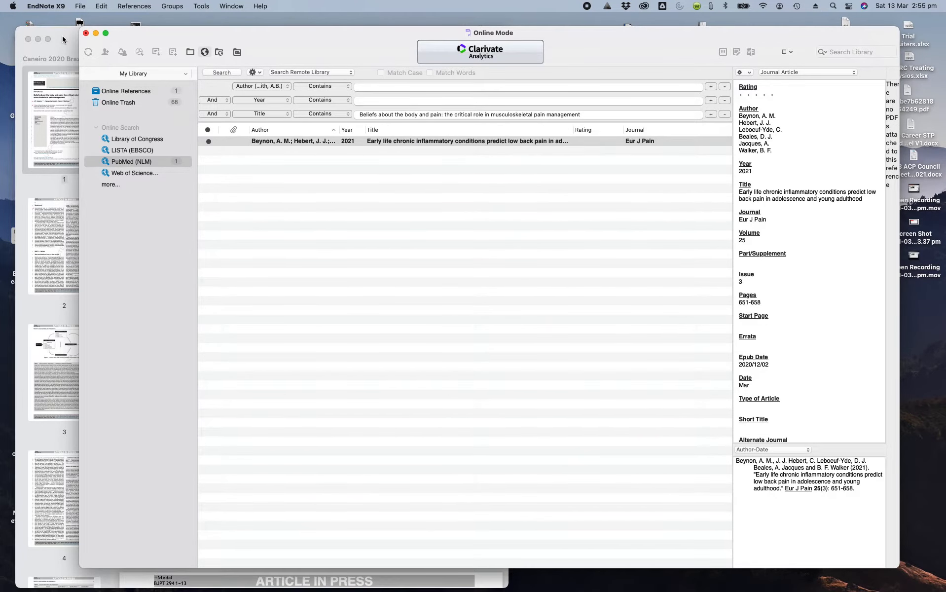
Shorten the title criterion to "Beliefs about the body and pain" and try the PubMed search again.
click(577, 114)
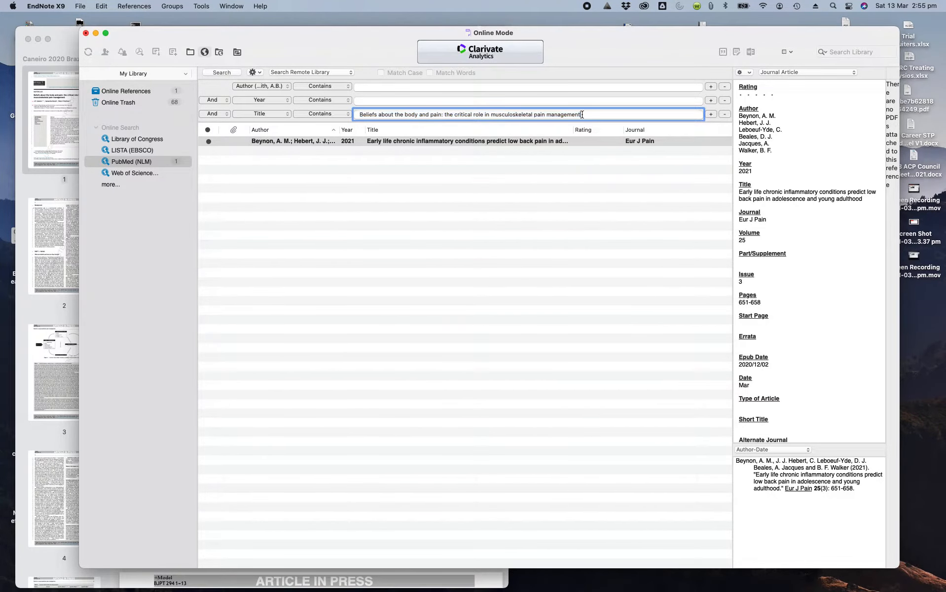
drag(578, 114, 443, 114)
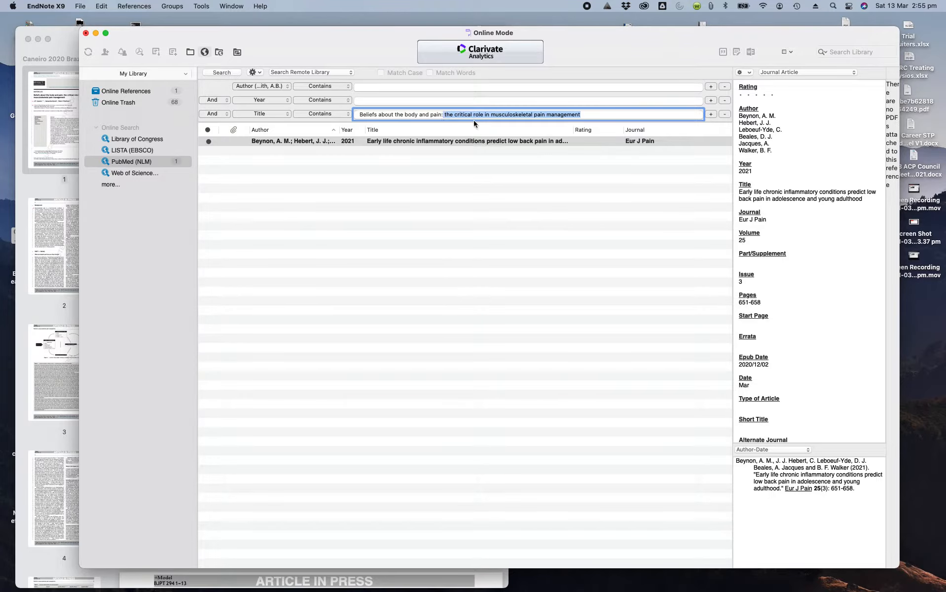
key(BackSpace)
key(BackSpace)
key(Return)
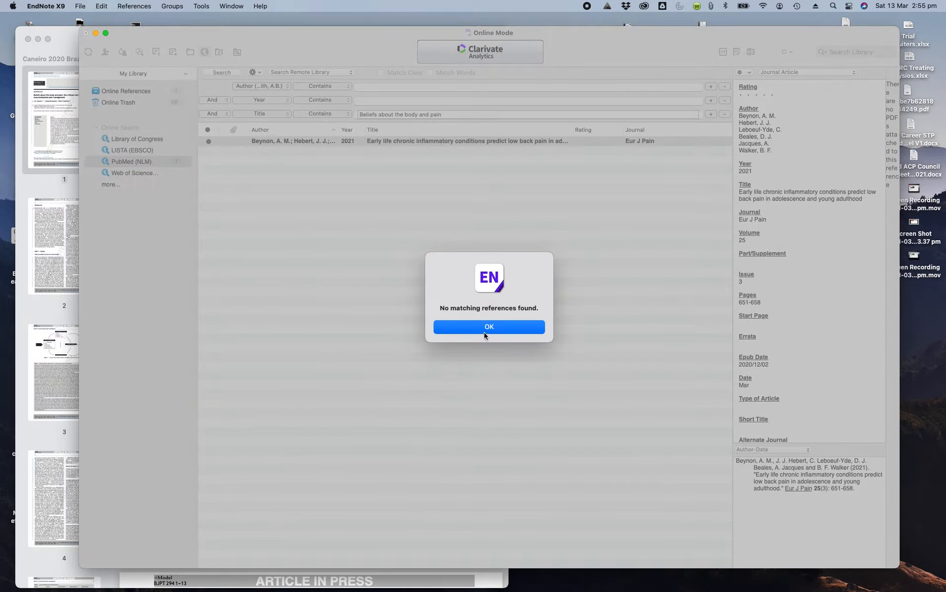
click(484, 327)
Clear the title criterion and fill the author criterion with the first author's surname copied from the article PDF.
triple_click(408, 114)
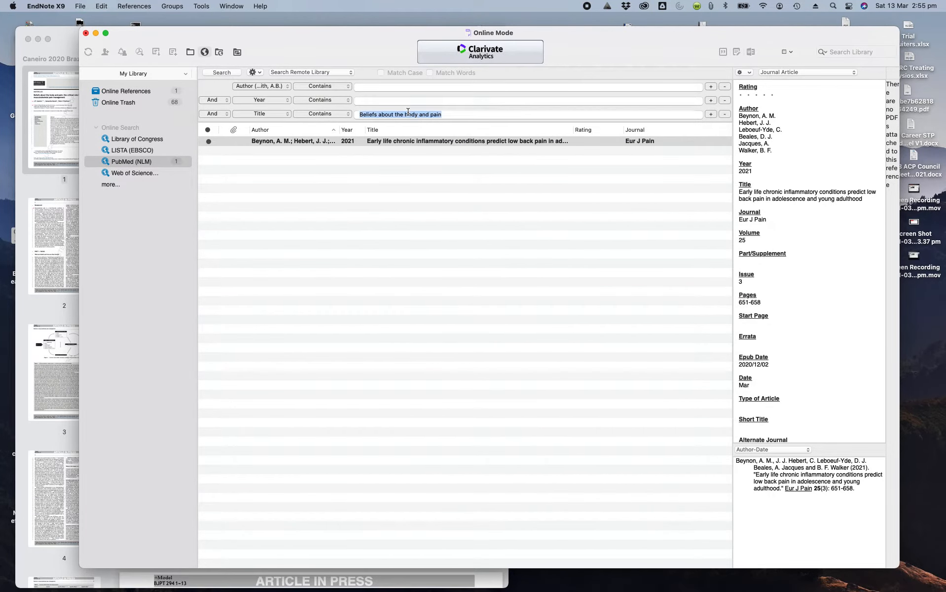
key(BackSpace)
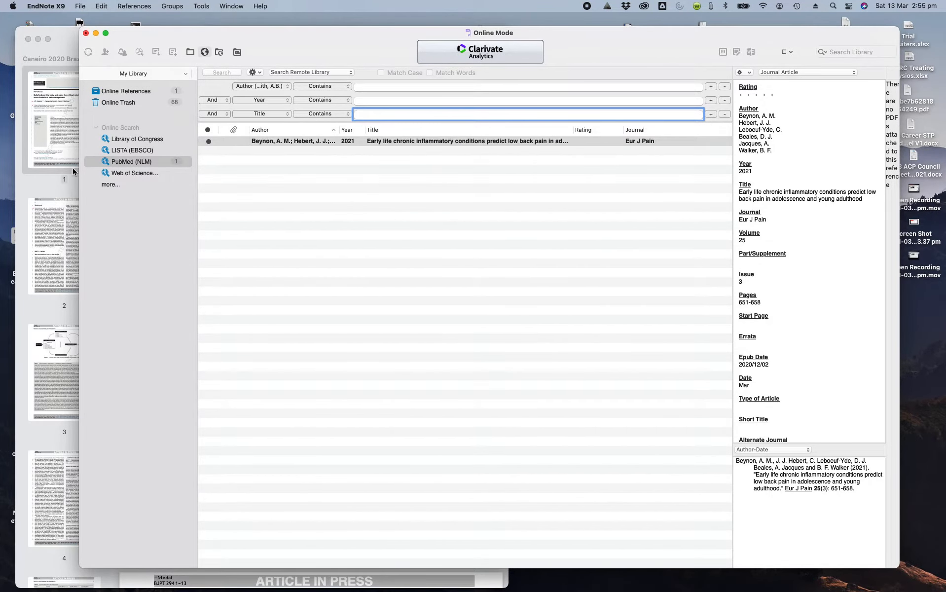
click(65, 180)
click(186, 212)
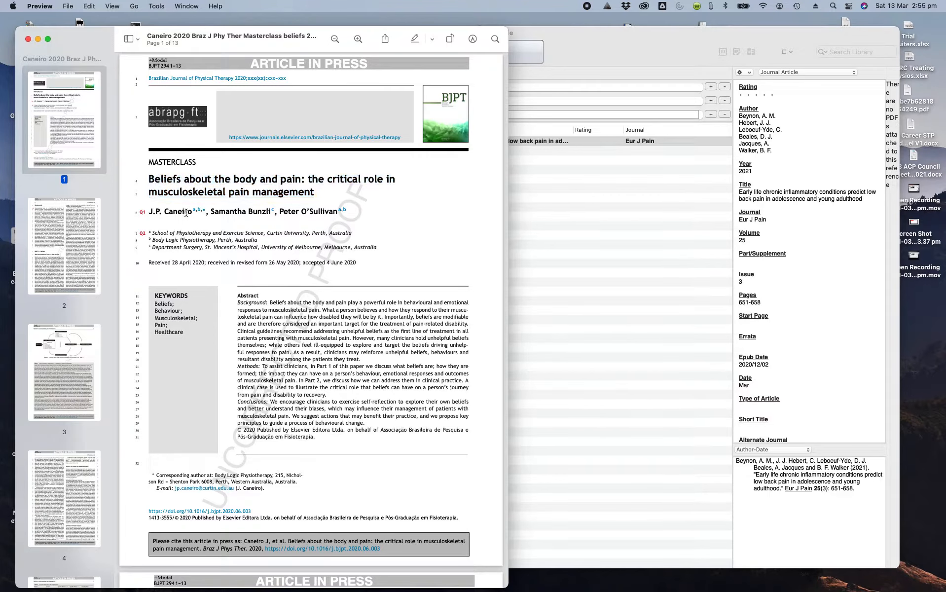
drag(164, 212, 191, 212)
click(564, 270)
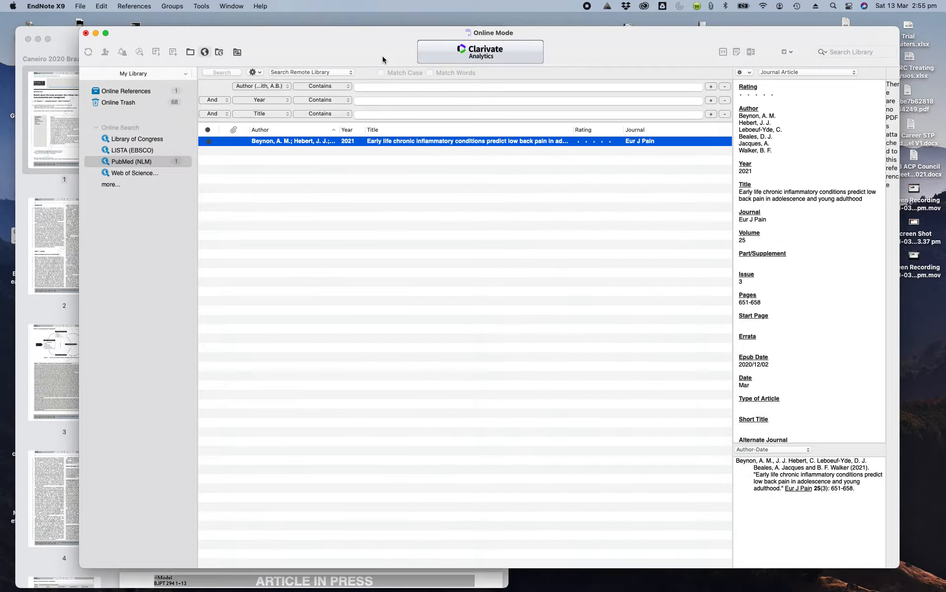
click(388, 87)
key(super+v)
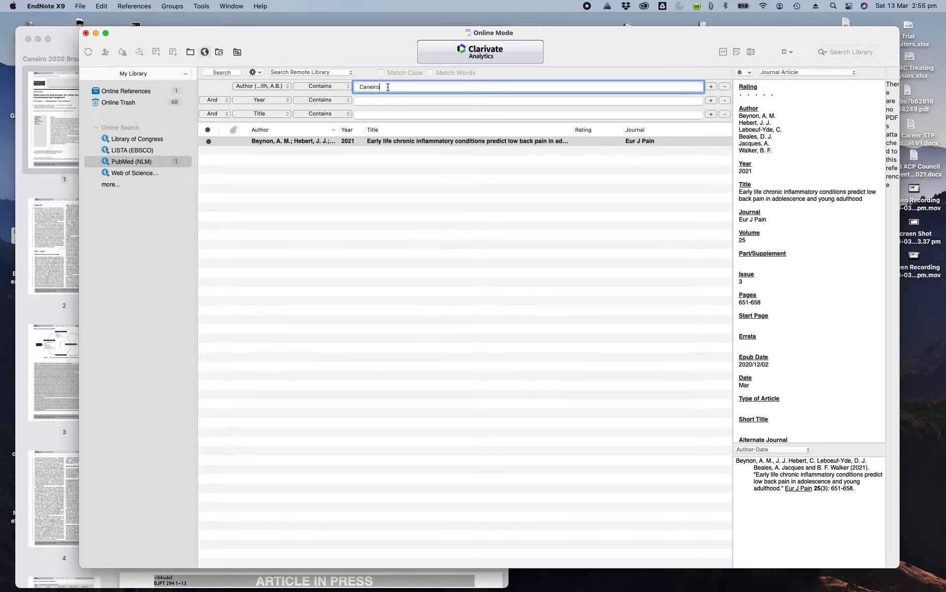
Set the year criterion to 2020, run the PubMed search, and retrieve all references from 1 through 16.
click(382, 100)
text(2020)
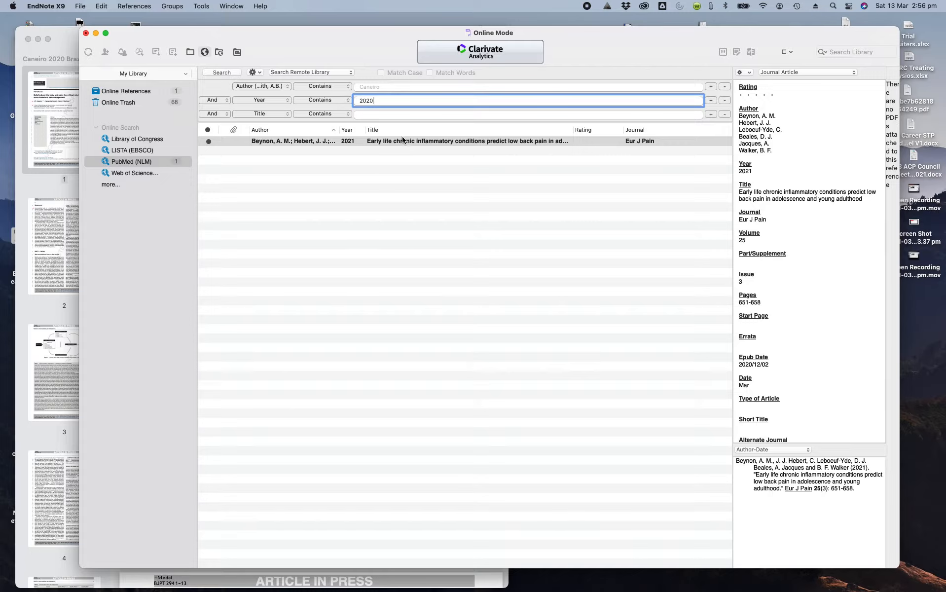
click(392, 167)
double_click(387, 101)
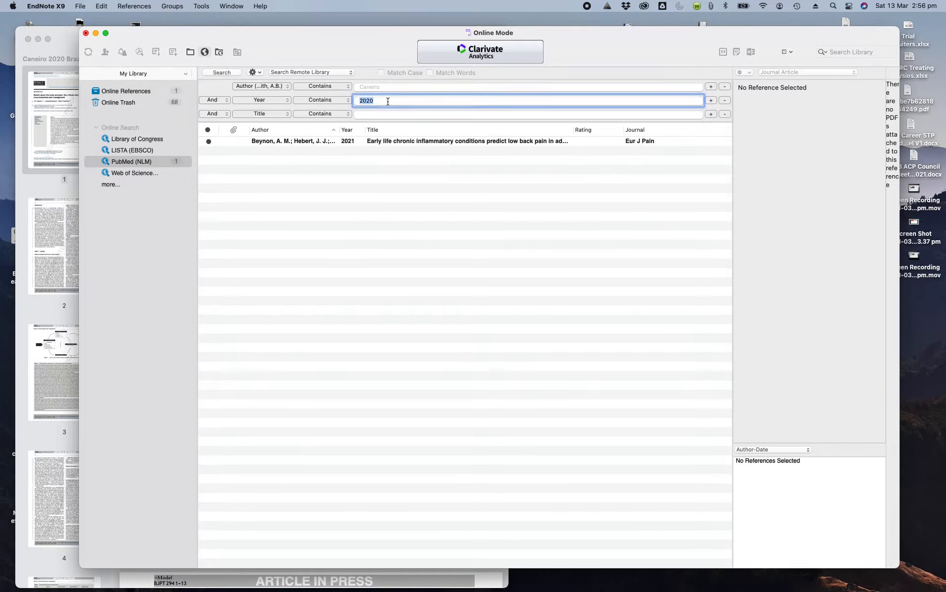
key(Return)
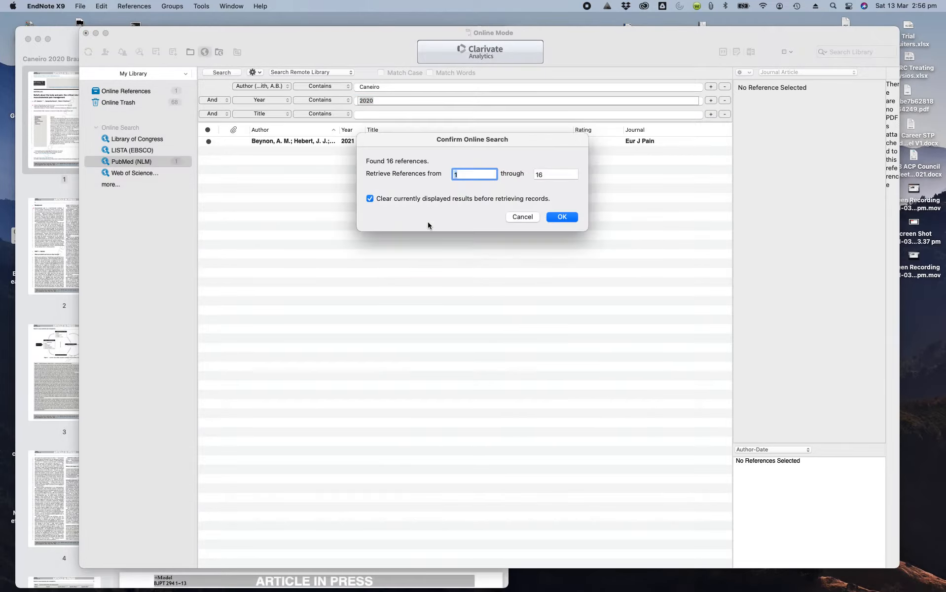
click(562, 217)
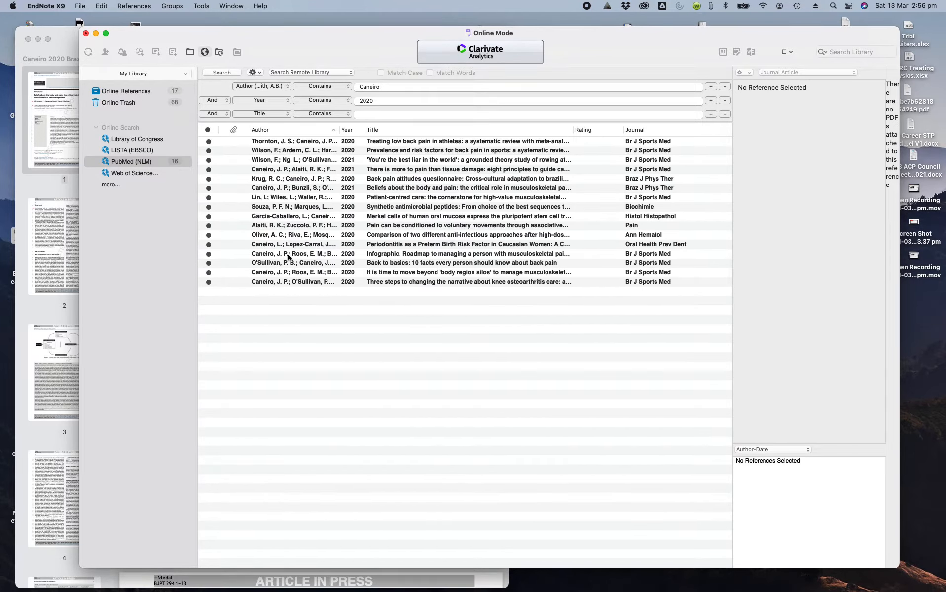
Select the "Beliefs about the body and pain" reference in the author-sorted results, compare it with the article PDF, and close the PDF.
click(272, 130)
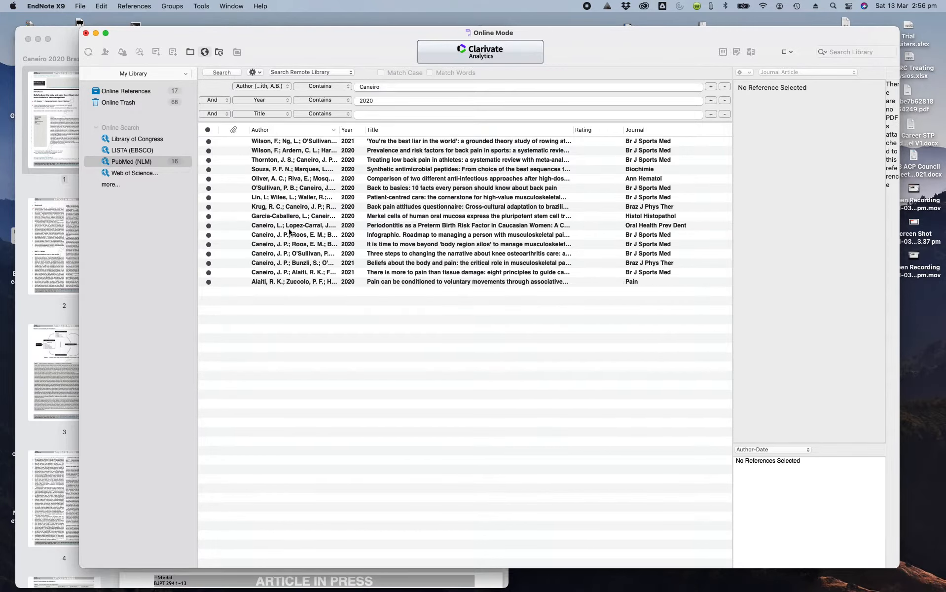
click(384, 263)
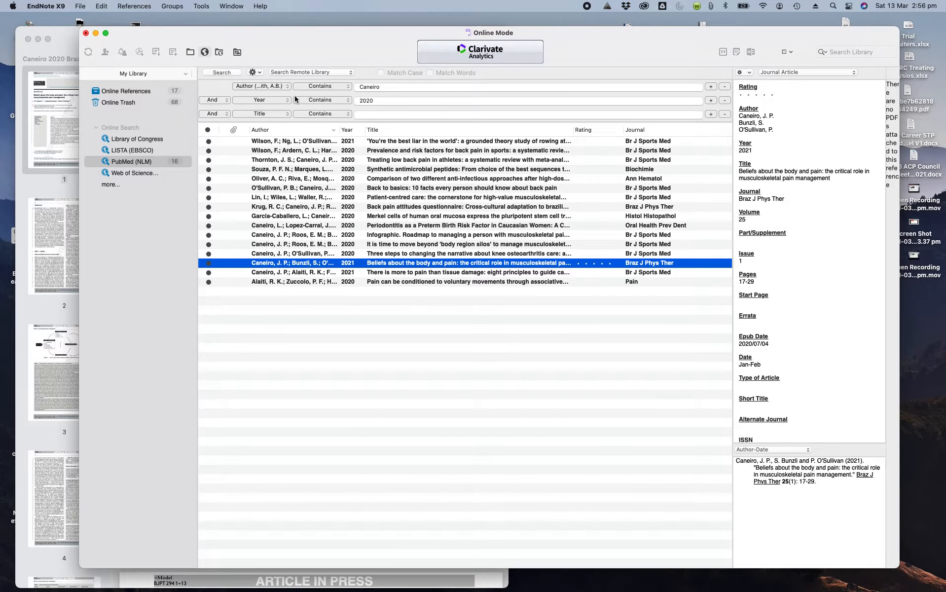
click(61, 39)
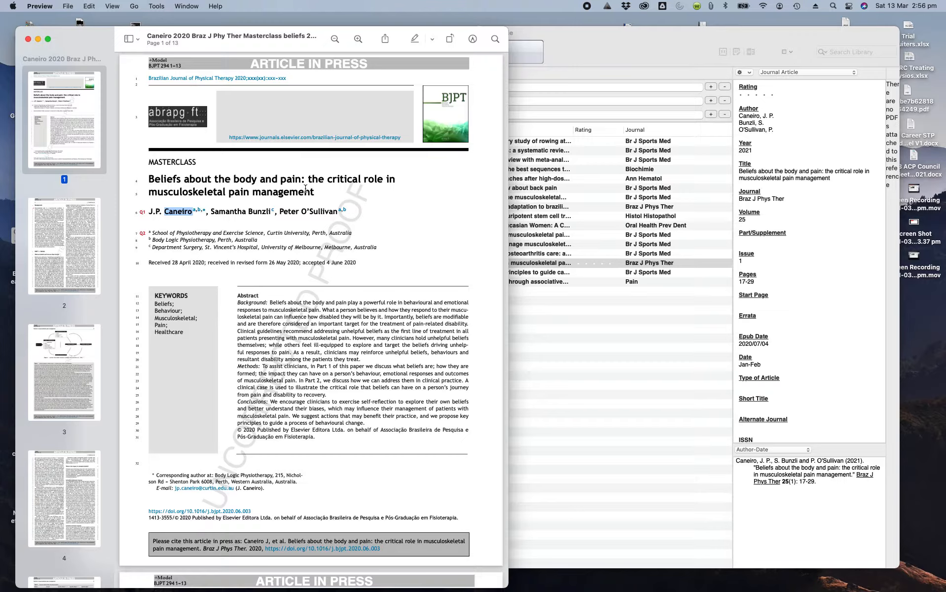
click(28, 39)
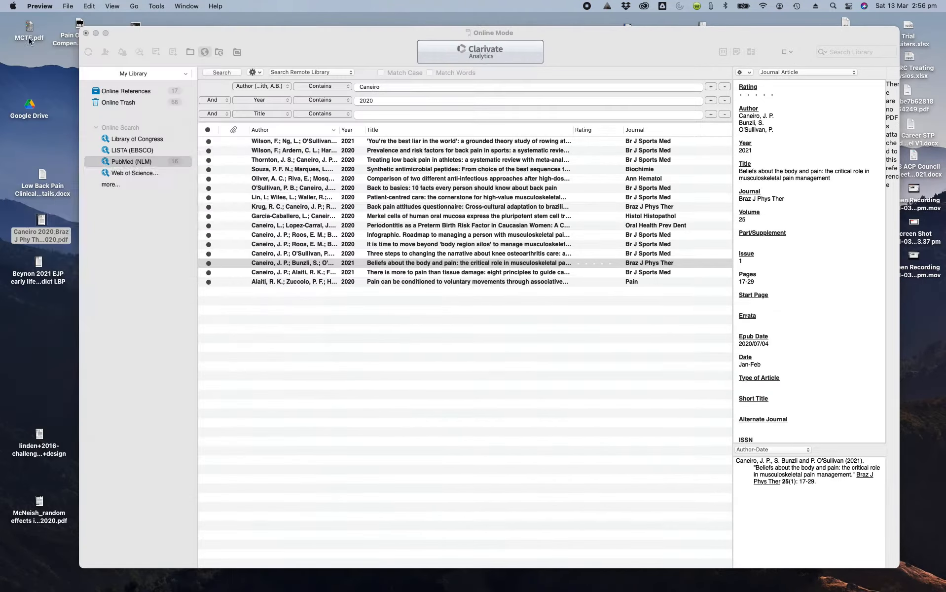
Copy the selected "Beliefs about the body and pain" reference to the existing converted EndNote library.
right_click(423, 265)
mouse_move(471, 316)
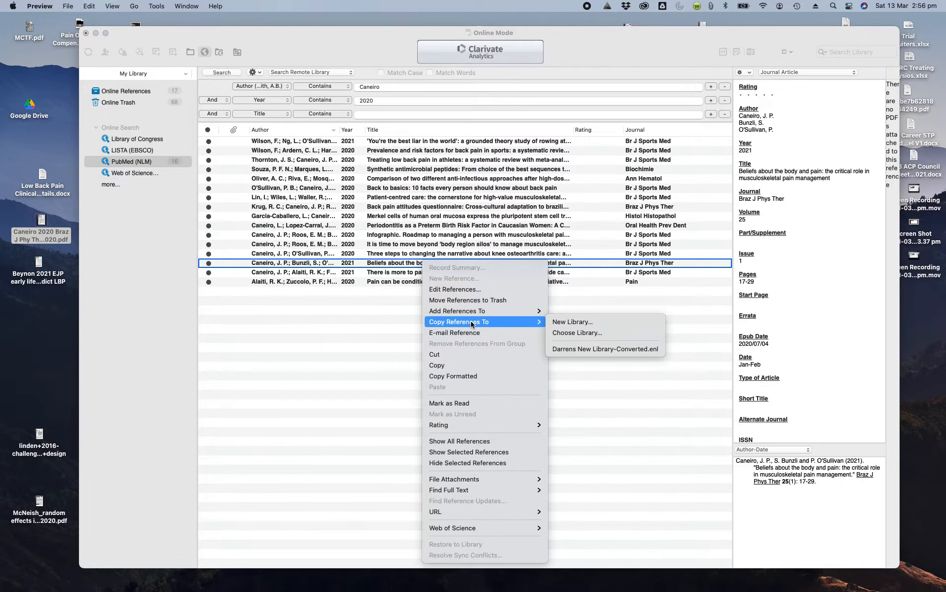
click(605, 349)
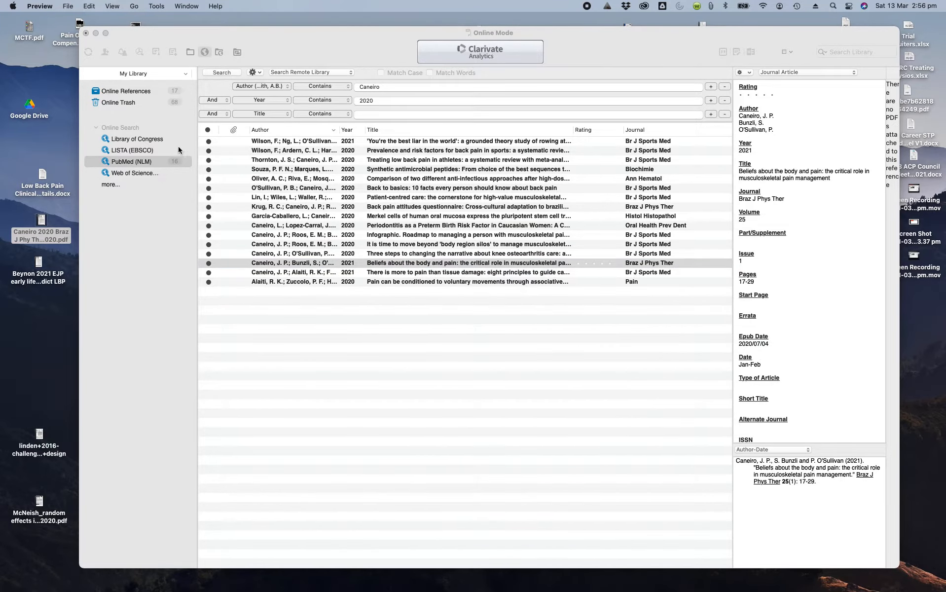
Attach the 2020 Braz J Phy Ther PDF from the desktop to the reference in Copied References, and view it among All References.
click(191, 52)
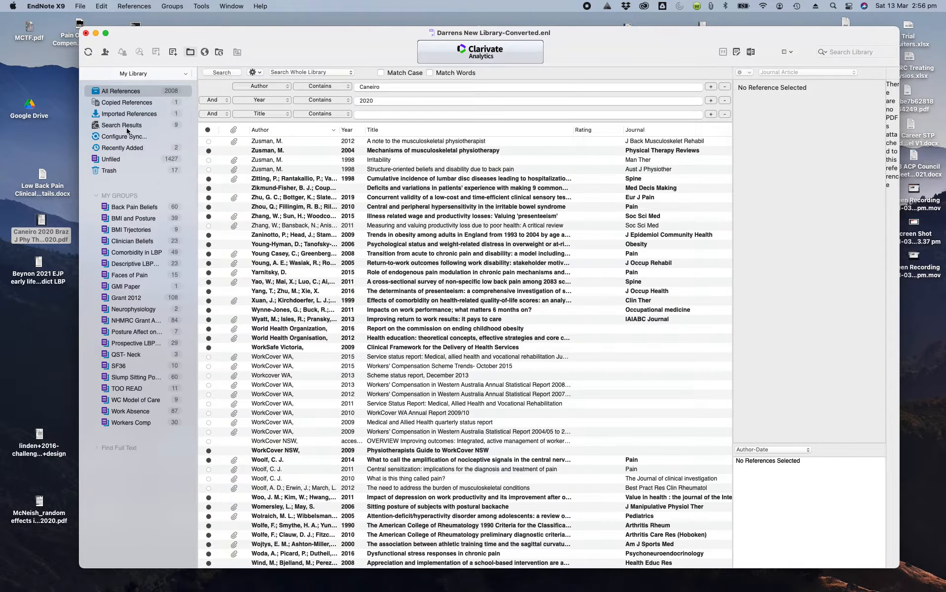
click(125, 103)
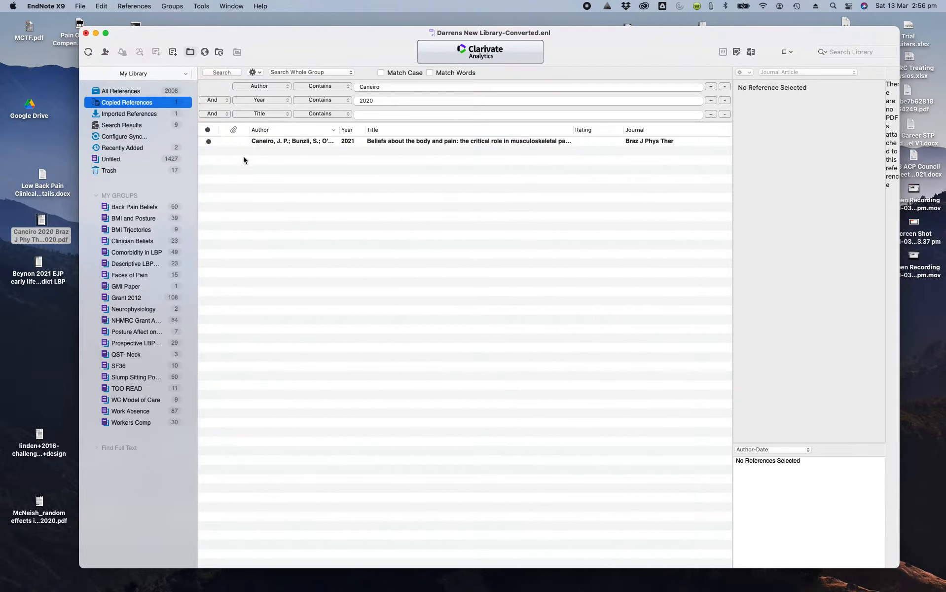
drag(43, 222, 338, 142)
click(280, 143)
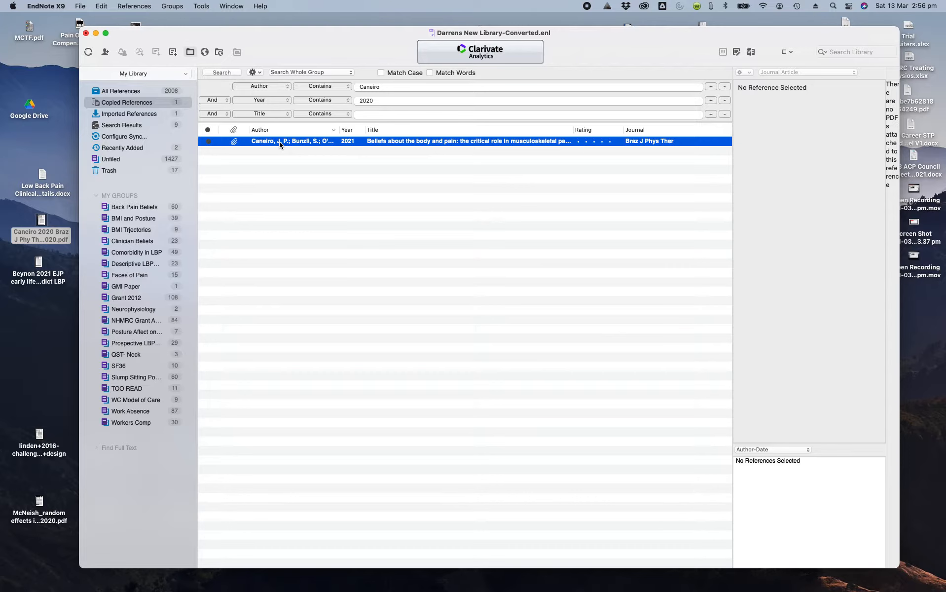
click(123, 91)
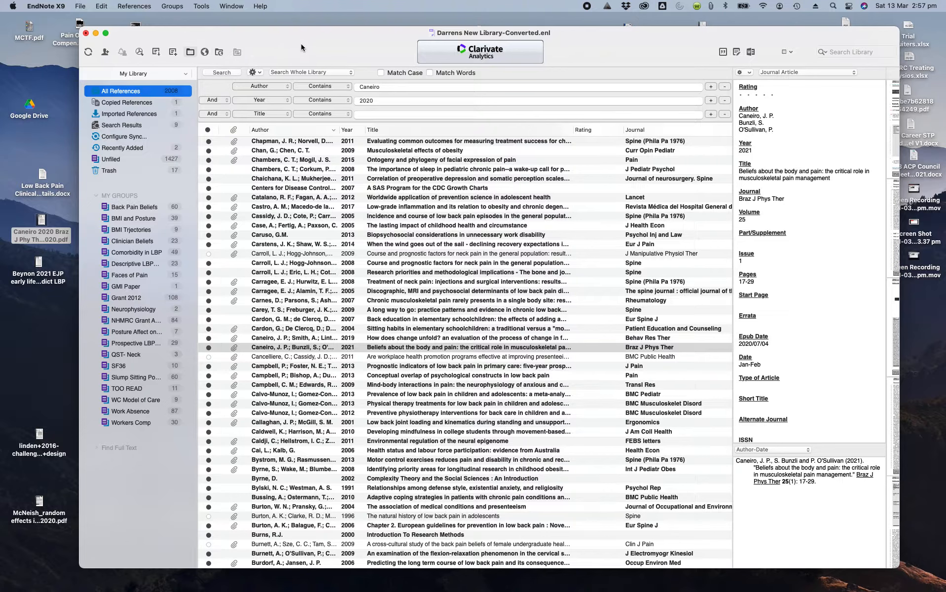
Return to the PubMed (NLM) online search and clear the author and year criteria.
click(204, 52)
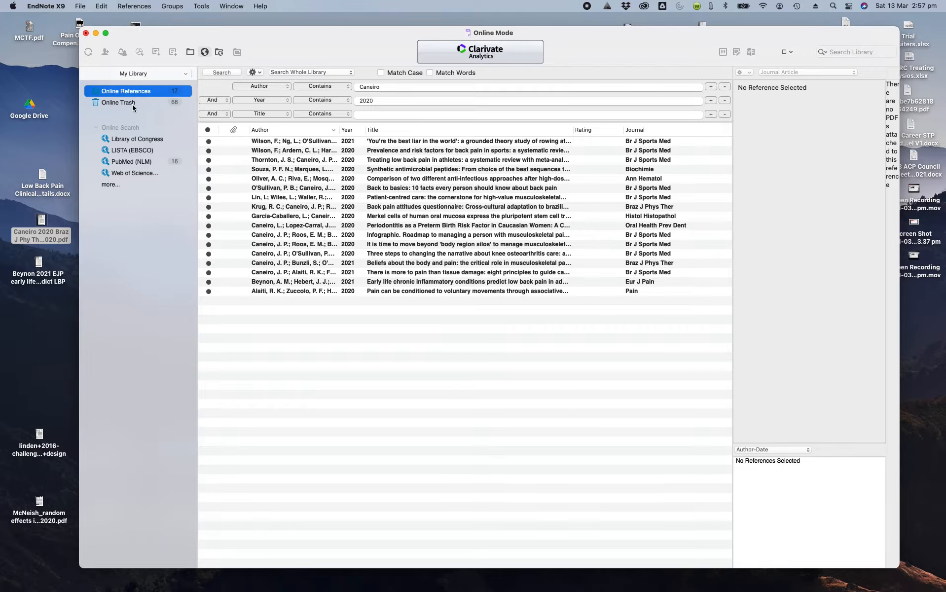
click(122, 163)
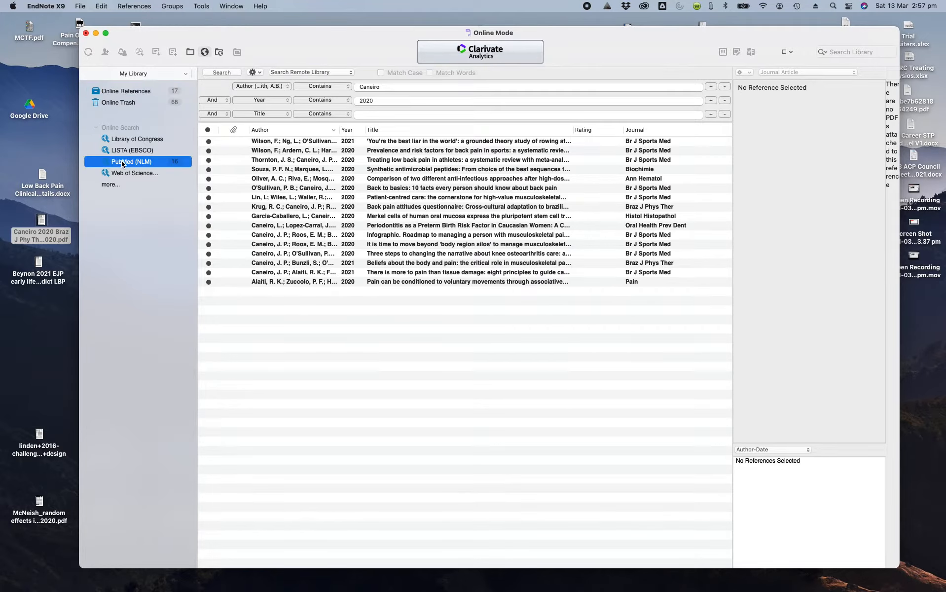
double_click(372, 87)
key(BackSpace)
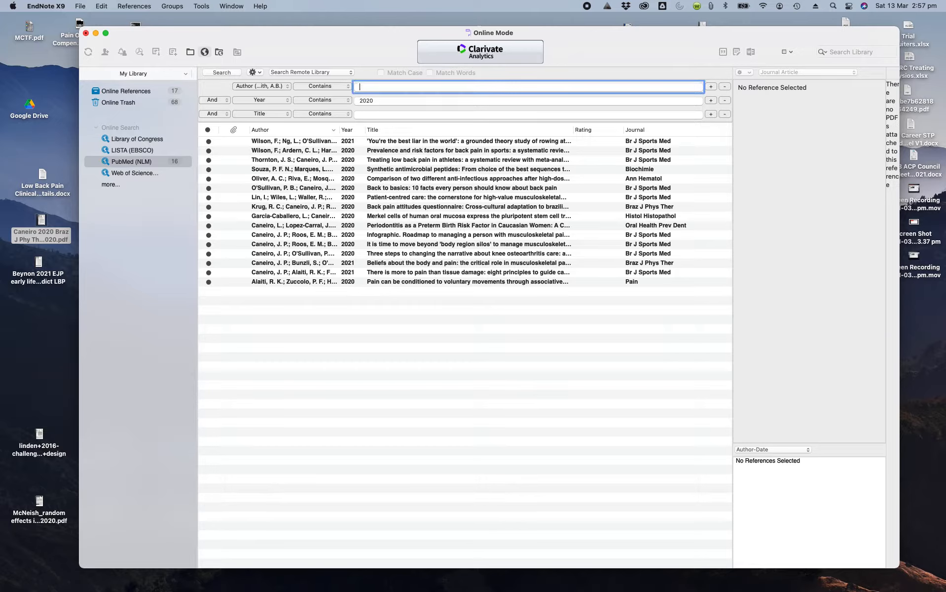
double_click(369, 101)
key(BackSpace)
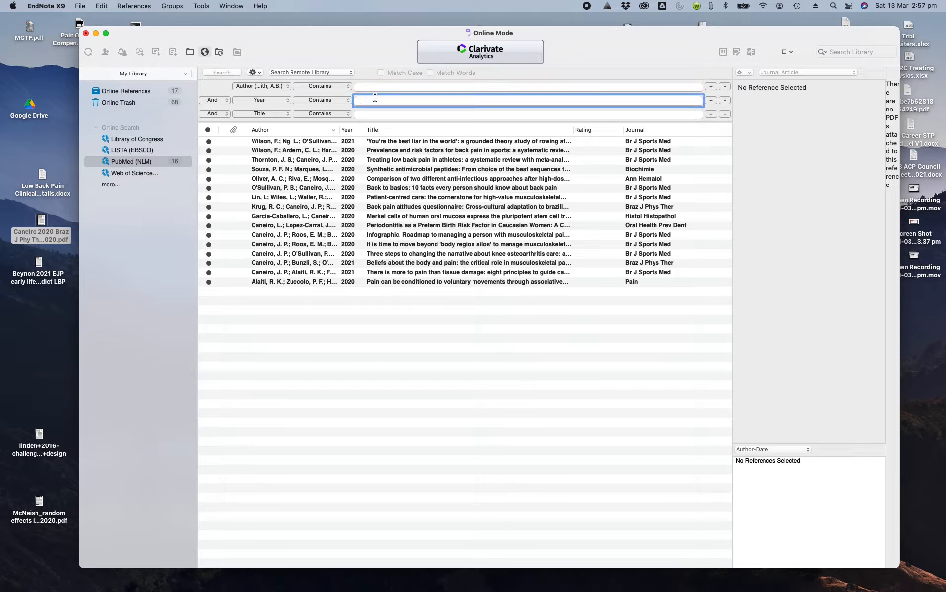
Search PubMed for references with year 2021 and "sacroiliac" in the title, and retrieve all the matches.
text(2021)
click(373, 115)
text(sac)
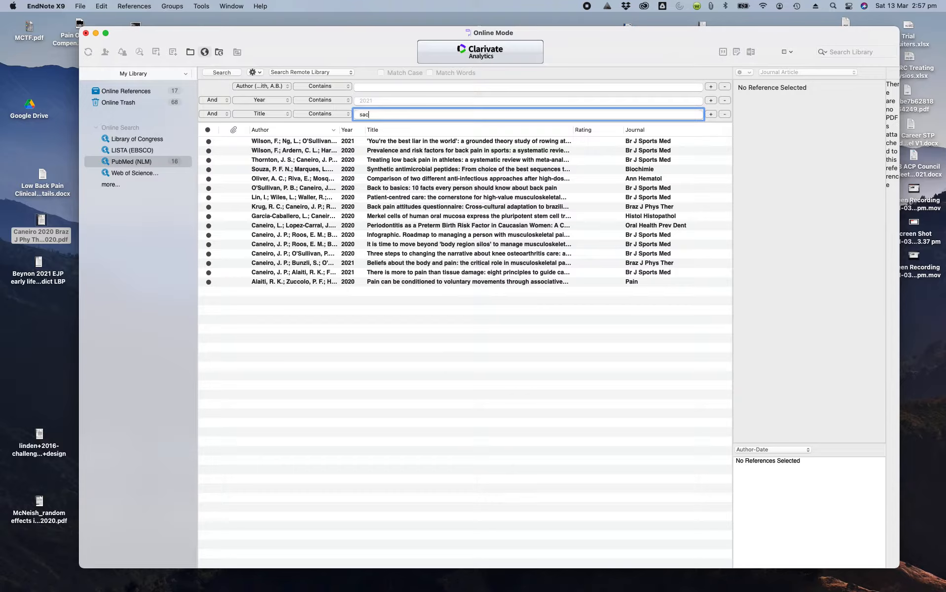
text(roiliac)
key(Return)
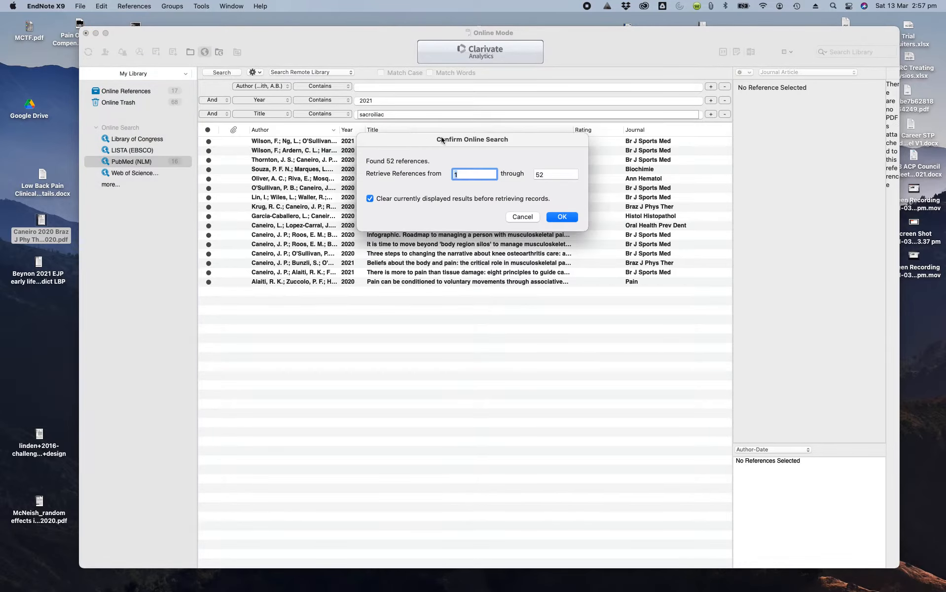
click(562, 220)
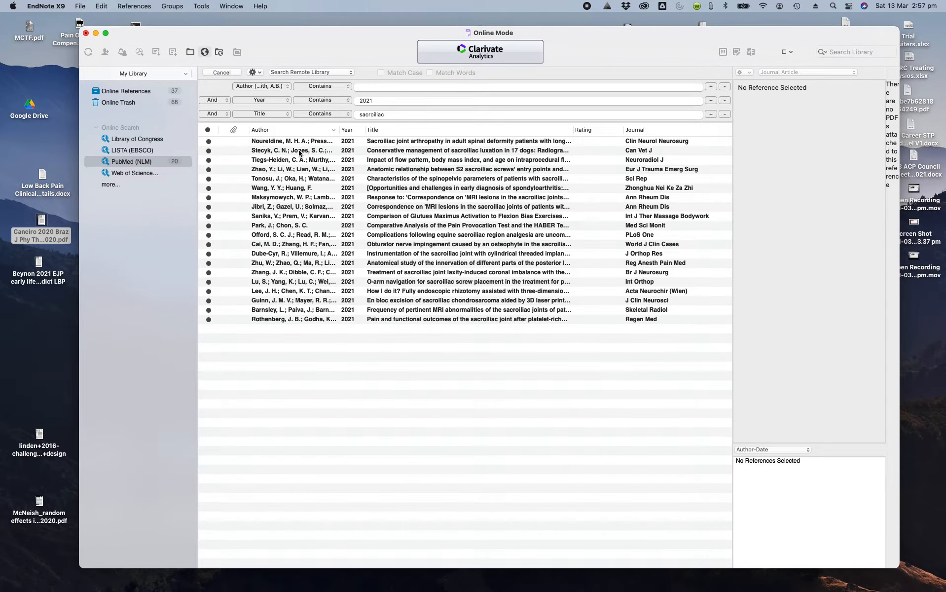
Review the details of several retrieved sacroiliac references, including the spinopelvic parameters article, and return to the local library.
click(405, 142)
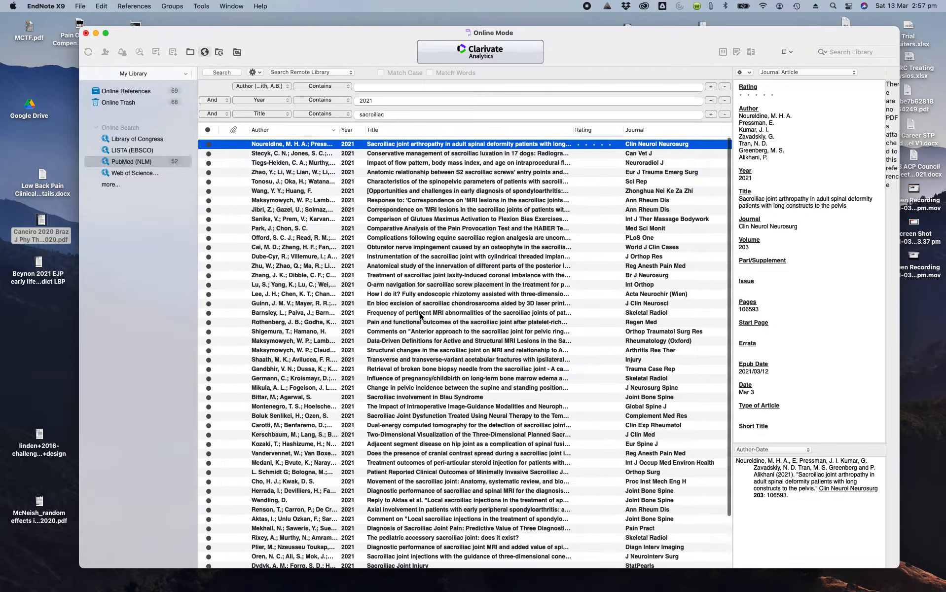
scroll(420, 315, down, 1)
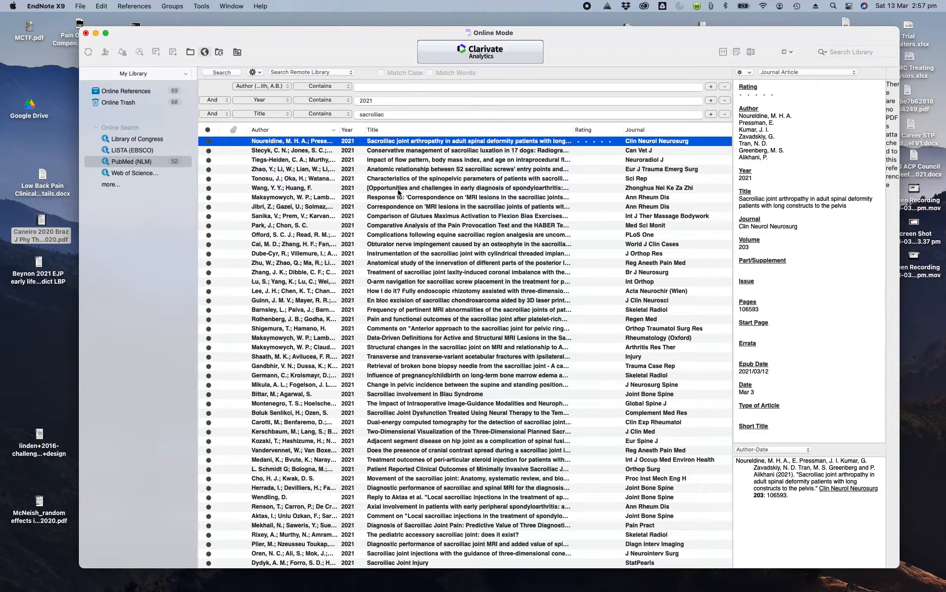
click(404, 161)
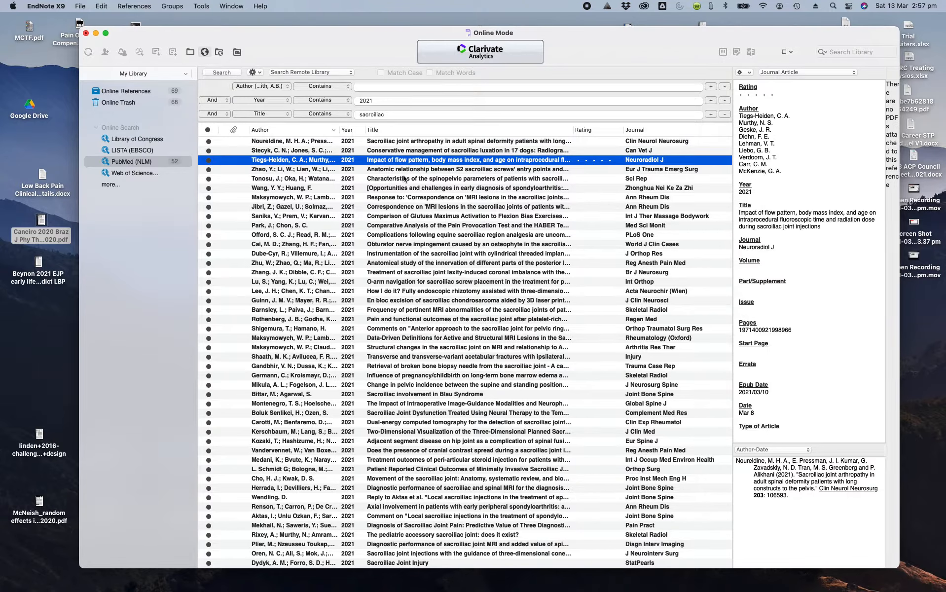
click(404, 179)
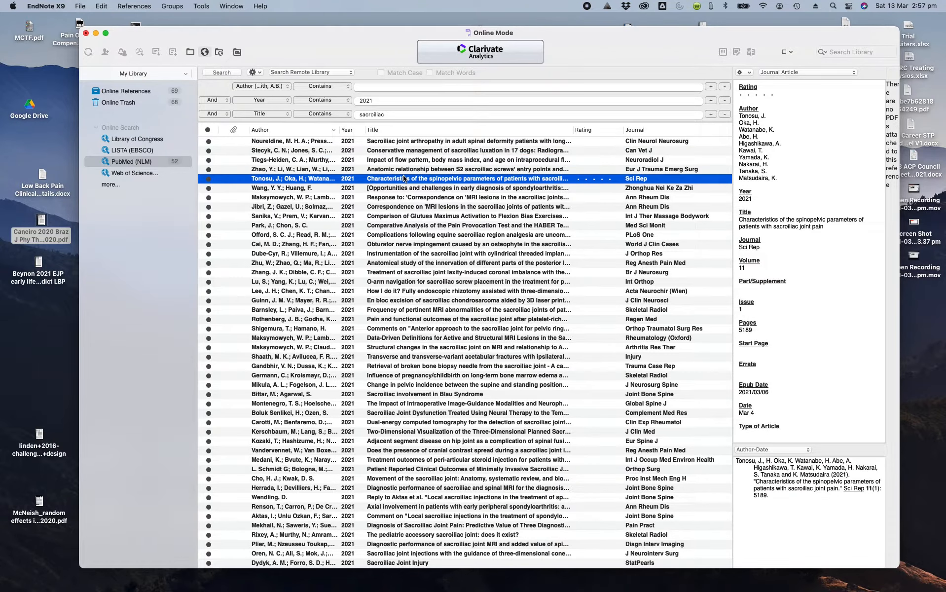
click(191, 53)
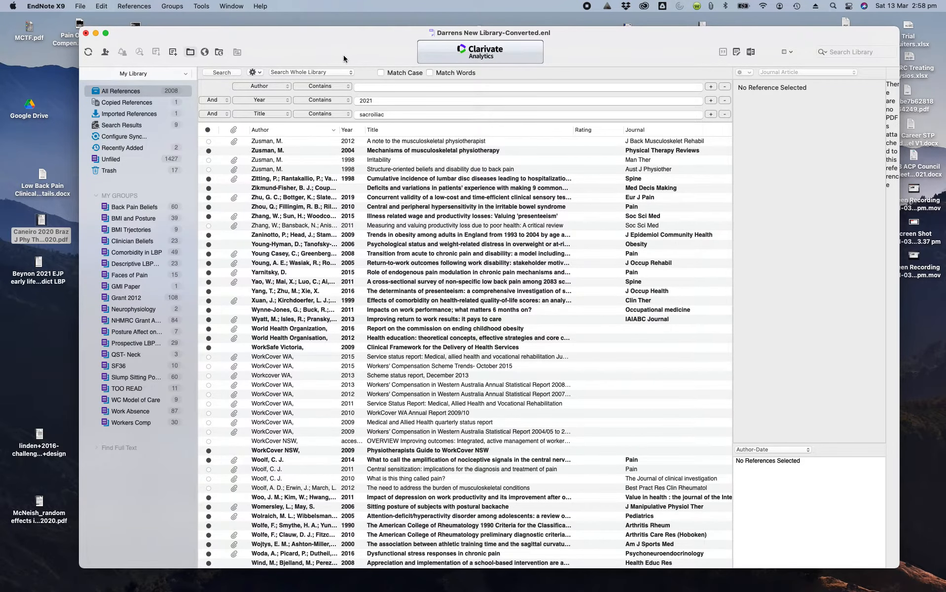
Move the Safari window with the Curtin University Library page from Desktop 2 to Desktop 5 and switch to it there.
mouse_move(462, 590)
mouse_move(354, 43)
mouse_down()
mouse_move(359, 63)
mouse_move(349, 44)
mouse_up()
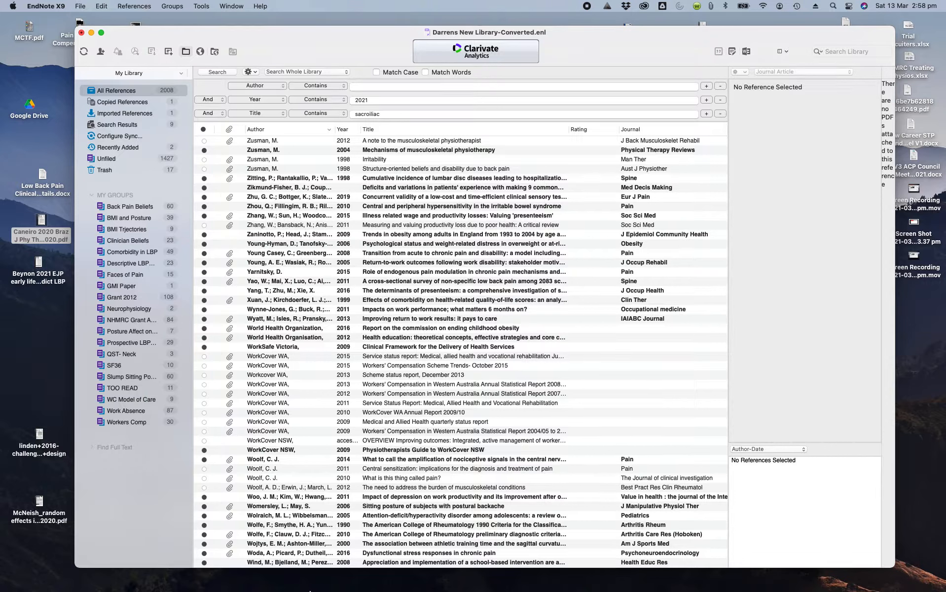
mouse_move(309, 590)
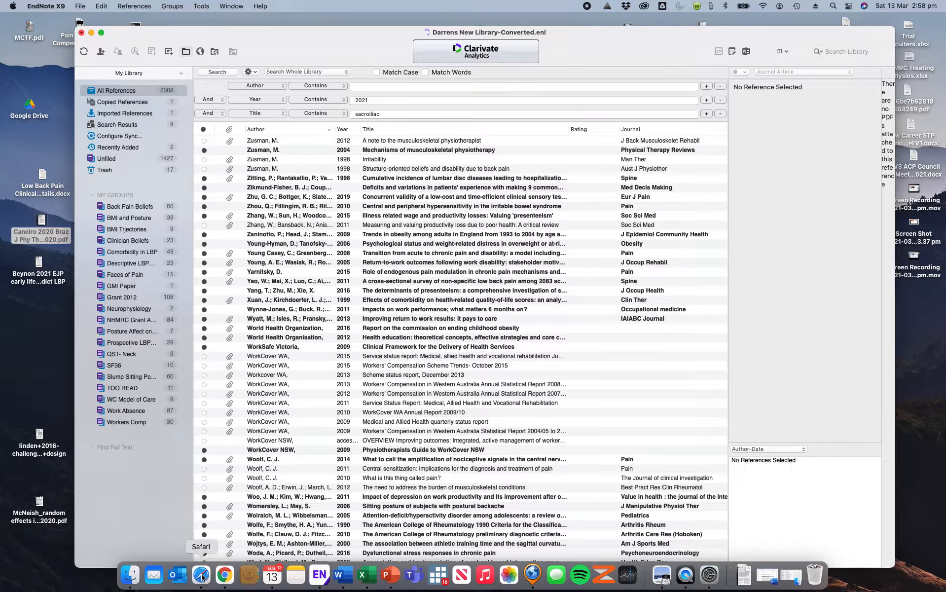
key(ctrl+Up)
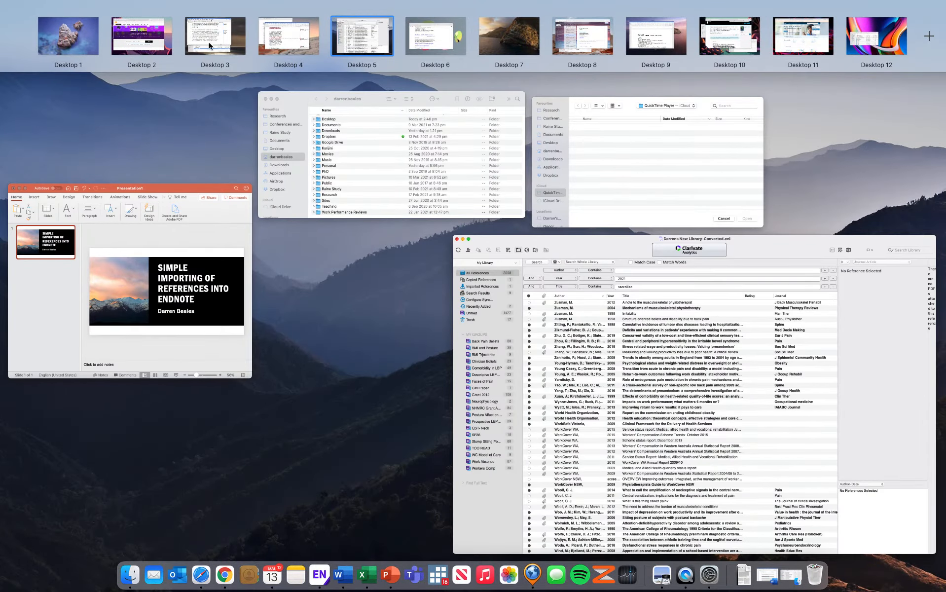
click(151, 43)
drag(611, 59, 790, 140)
key(ctrl+Up)
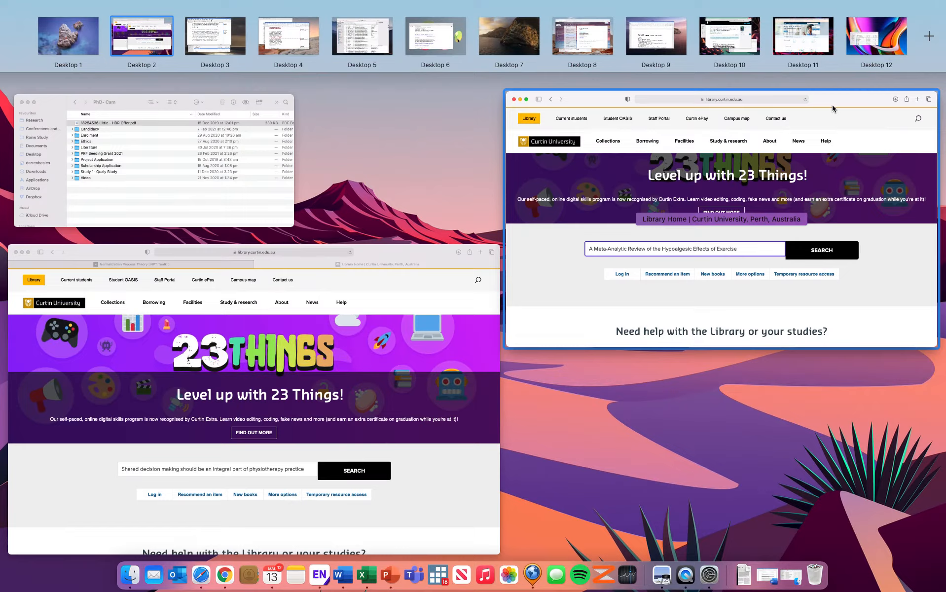
drag(832, 104, 384, 27)
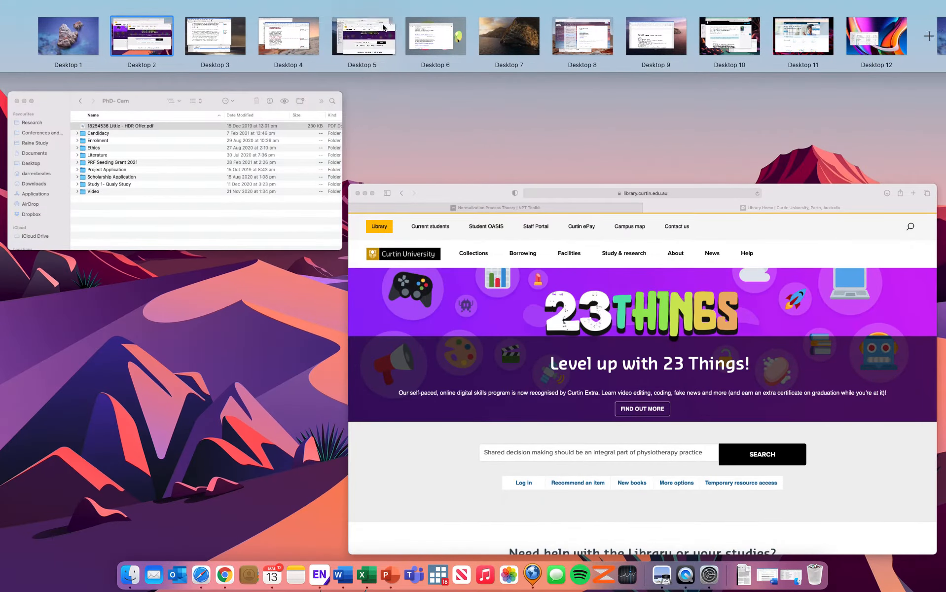
click(383, 27)
drag(787, 116, 662, 26)
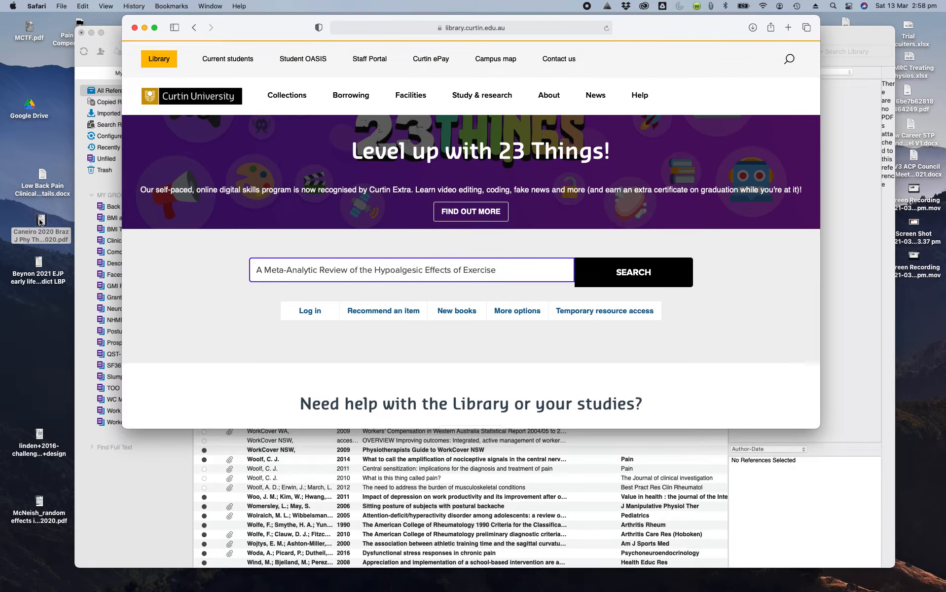
Copy the article title from the 2021 EJP early life PDF on the desktop and search the web for it in Safari.
double_click(40, 264)
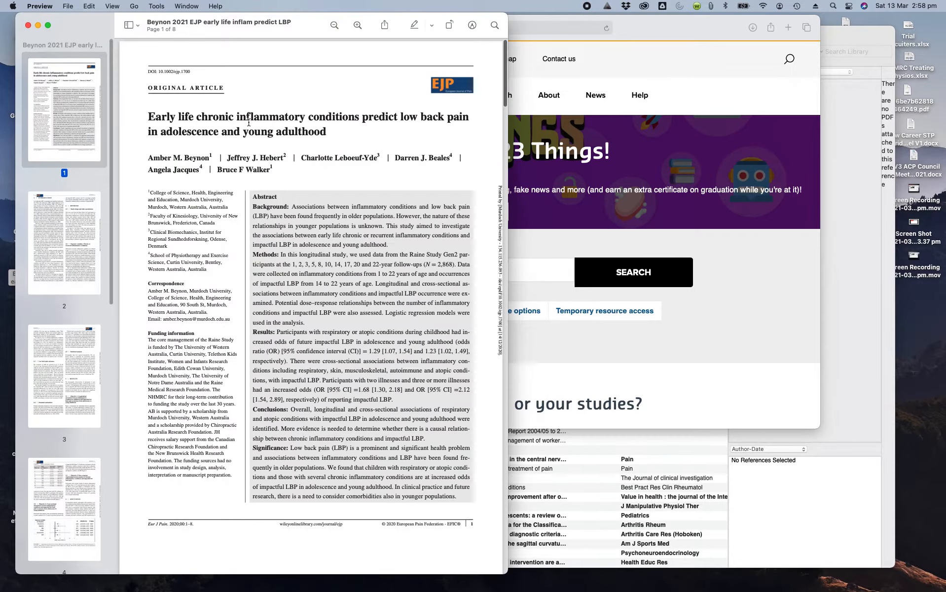
drag(338, 132, 149, 115)
key(super+c)
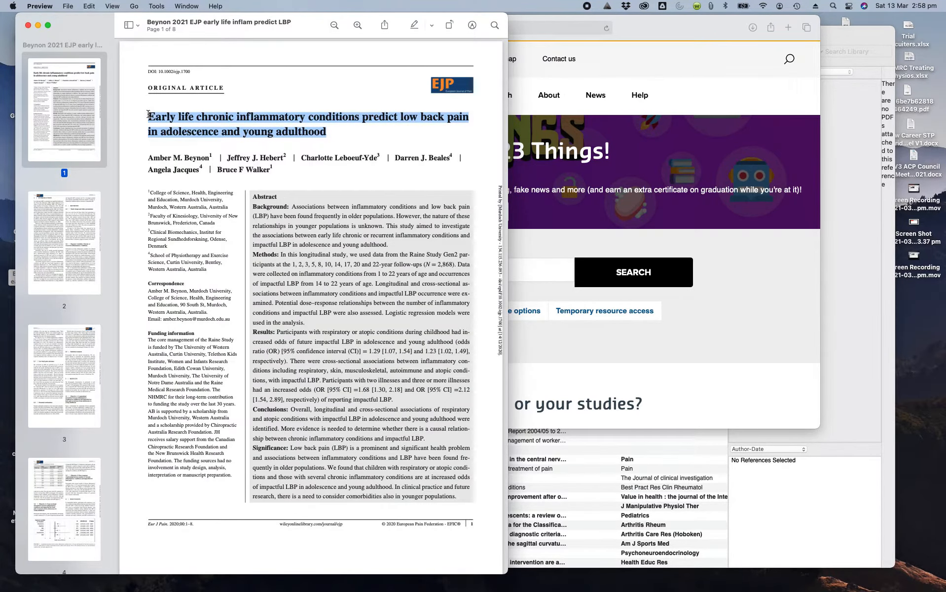
click(511, 26)
click(511, 26)
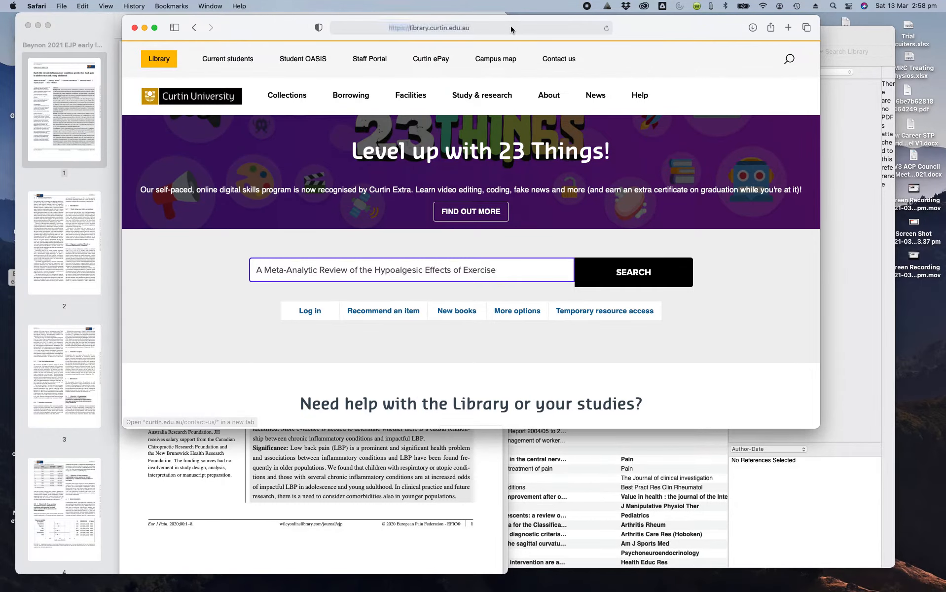
key(super+v)
key(Return)
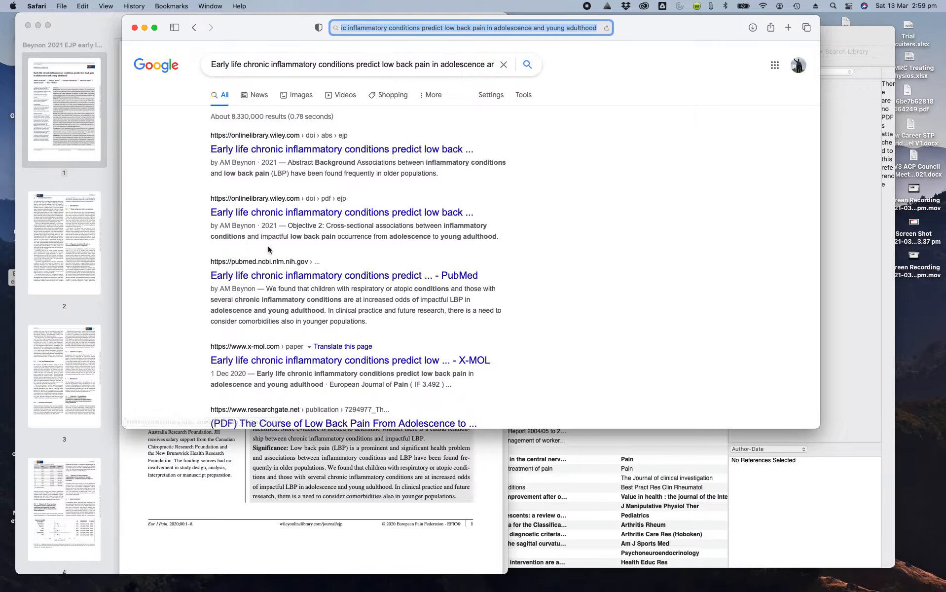
Open the article's abstract page on Wiley Online Library and go to its citation export page.
click(292, 150)
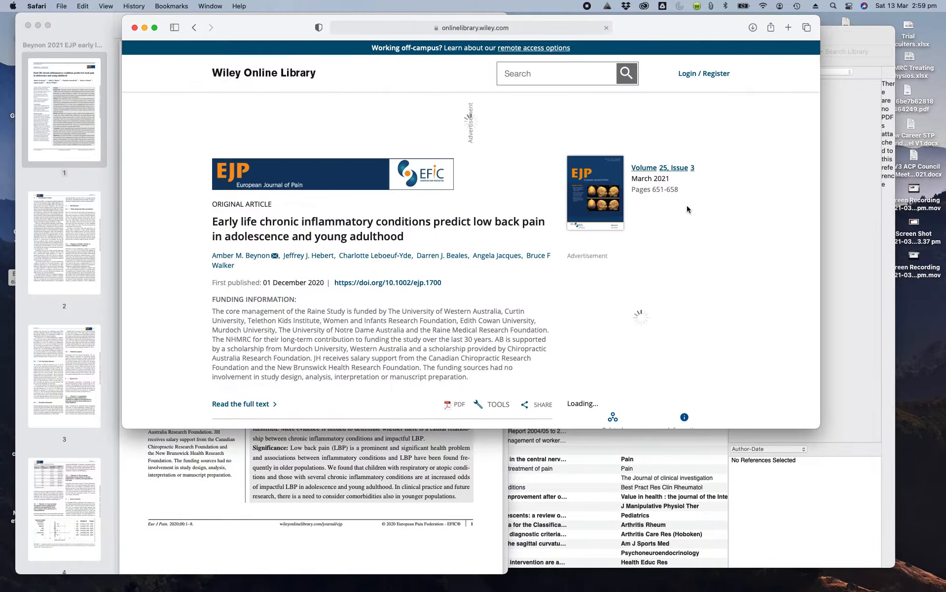
scroll(518, 222, down, 5)
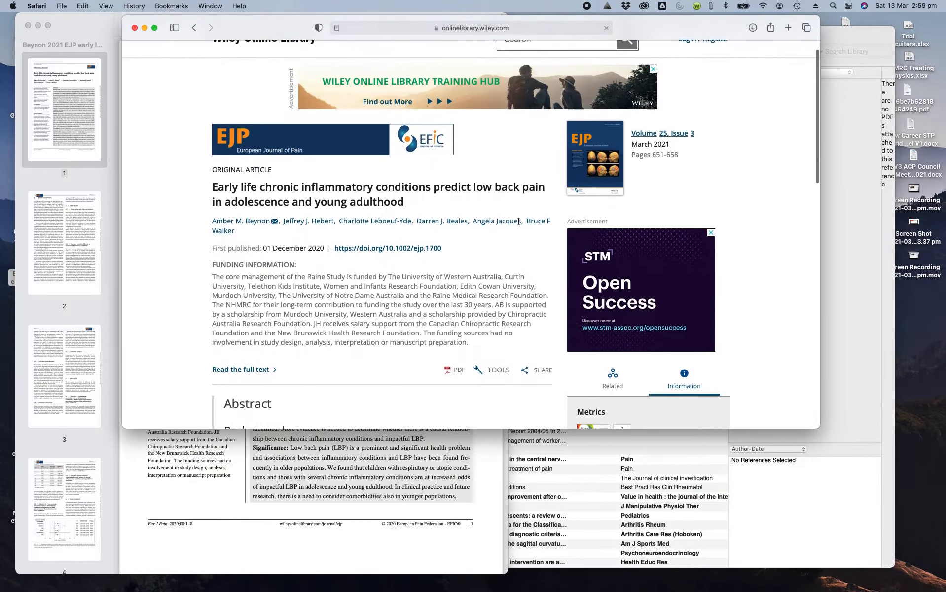
scroll(518, 221, down, 3)
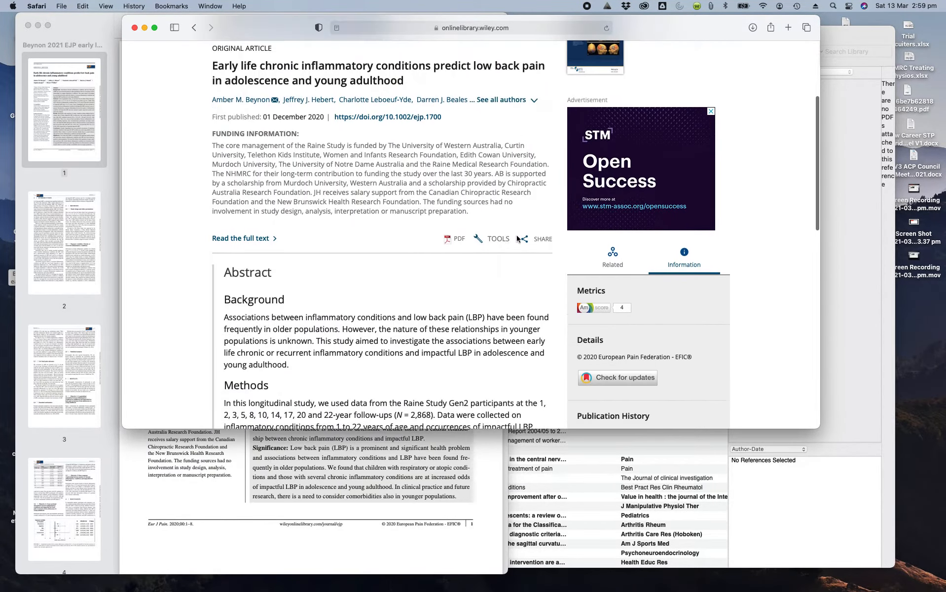
scroll(512, 257, down, 10)
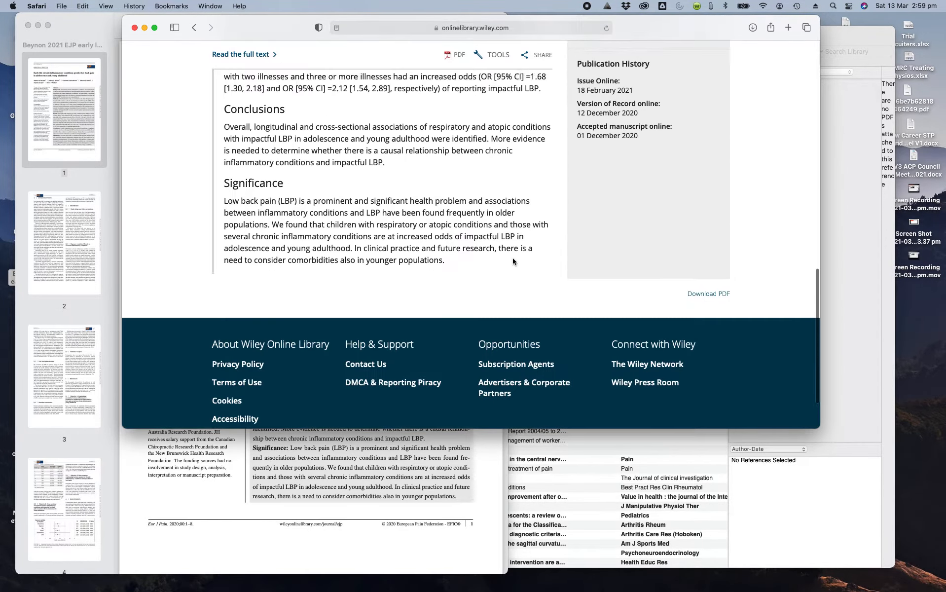
scroll(512, 257, up, 15)
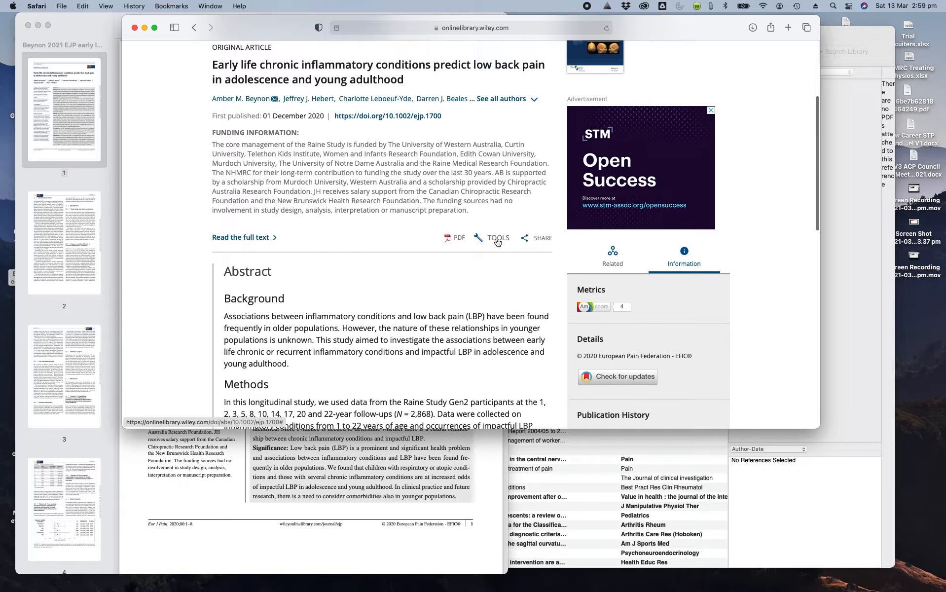
click(498, 239)
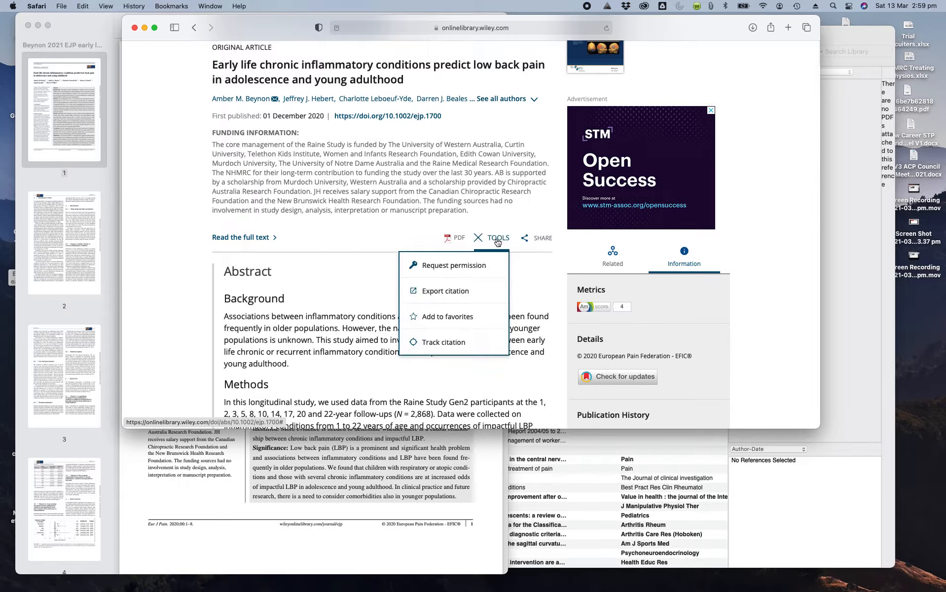
click(450, 292)
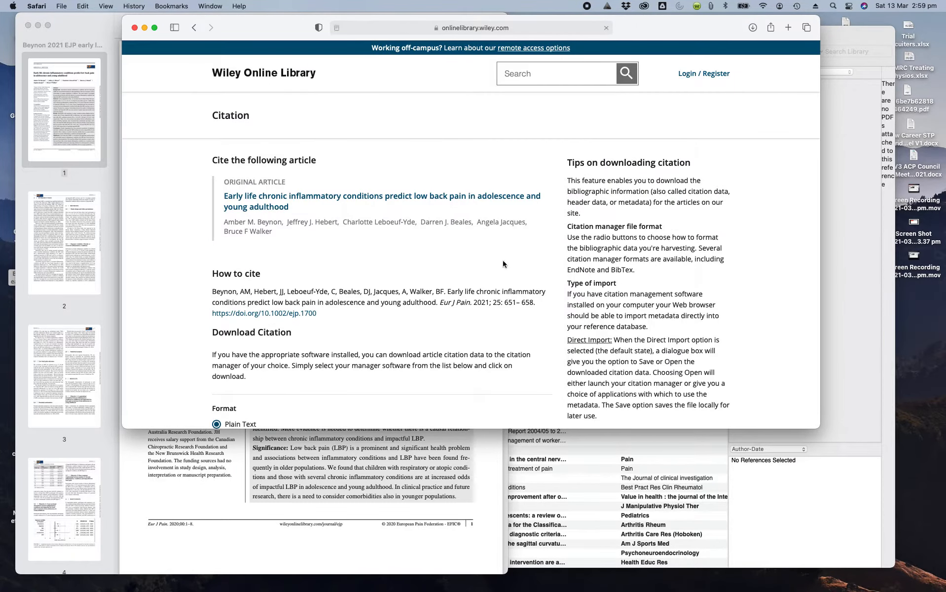
Download the article's citation in RIS (ProCite, Reference Manager) format and move the downloaded .ris file to the desktop.
scroll(399, 179, down, 5)
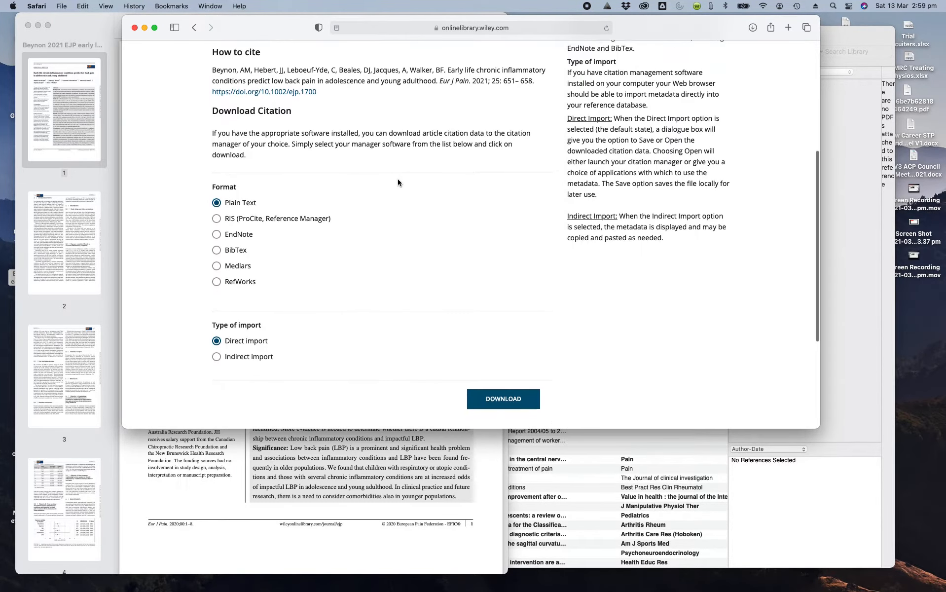
scroll(397, 180, down, 1)
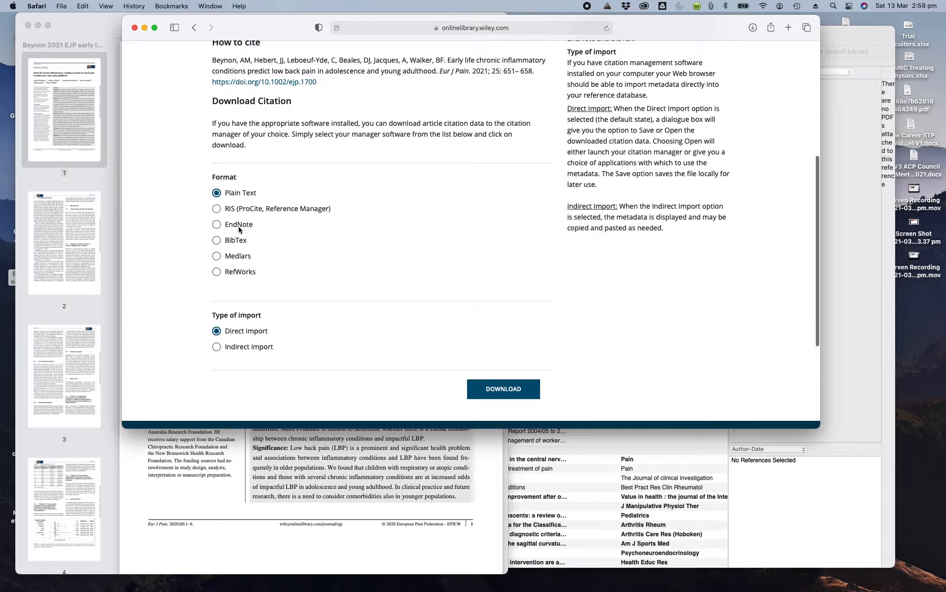
click(215, 209)
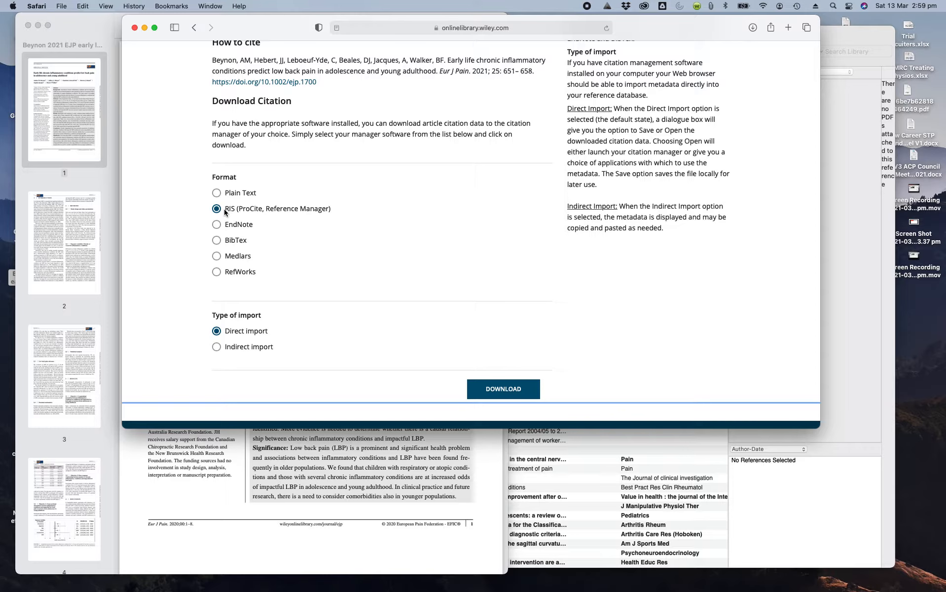
click(502, 390)
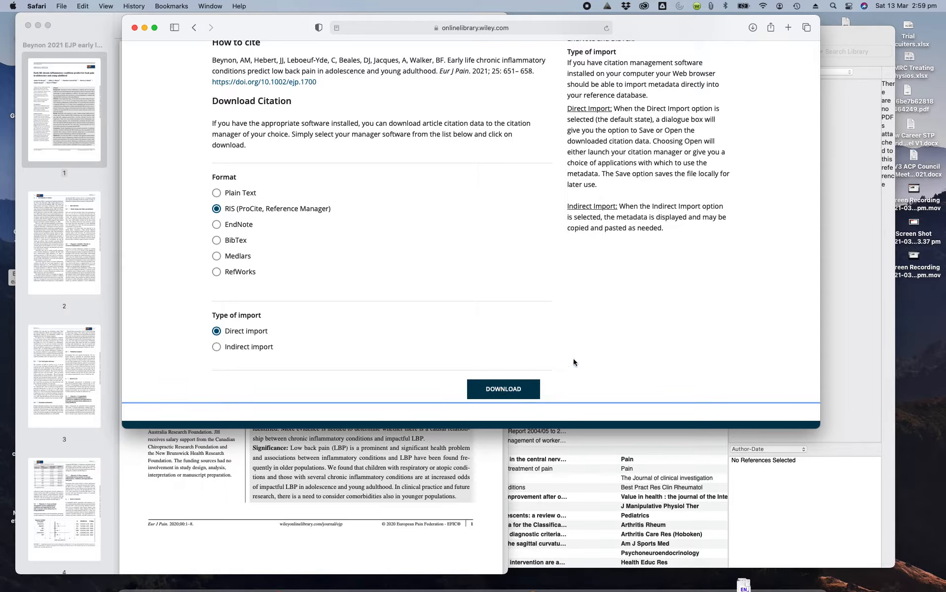
click(744, 576)
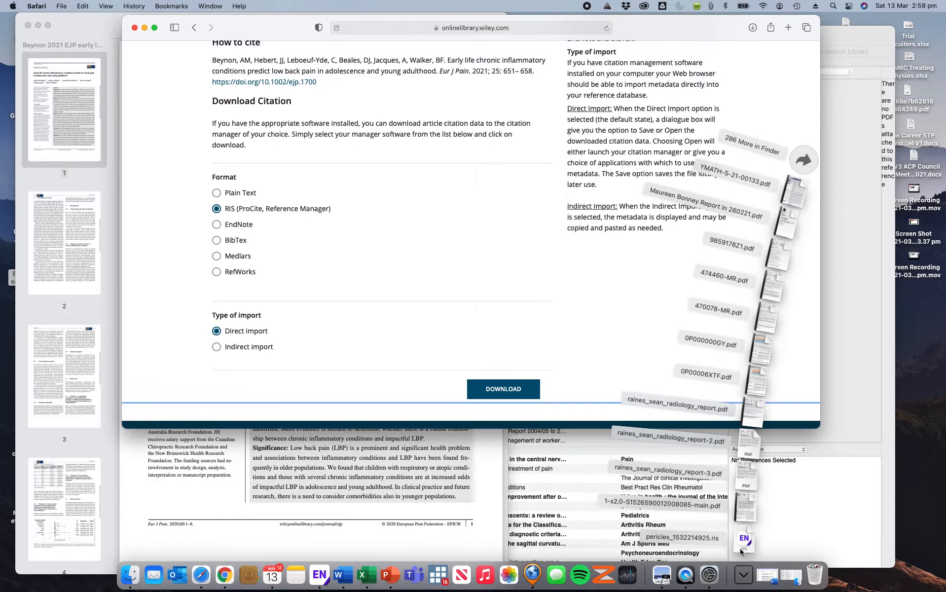
drag(743, 541, 921, 332)
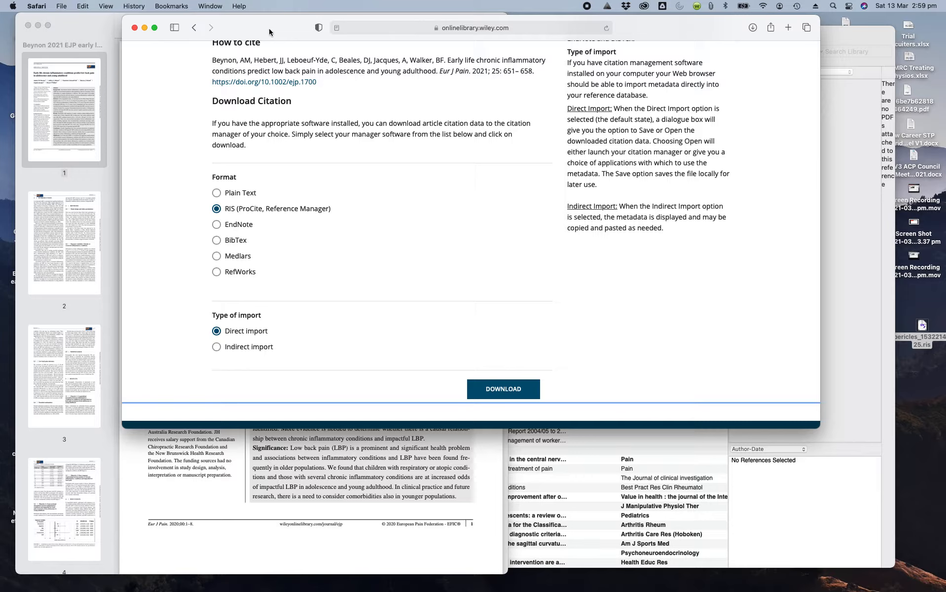
Switch to EndNote and import the pericles_1532214925.ris citation file from the desktop into the library.
drag(272, 28, 274, 120)
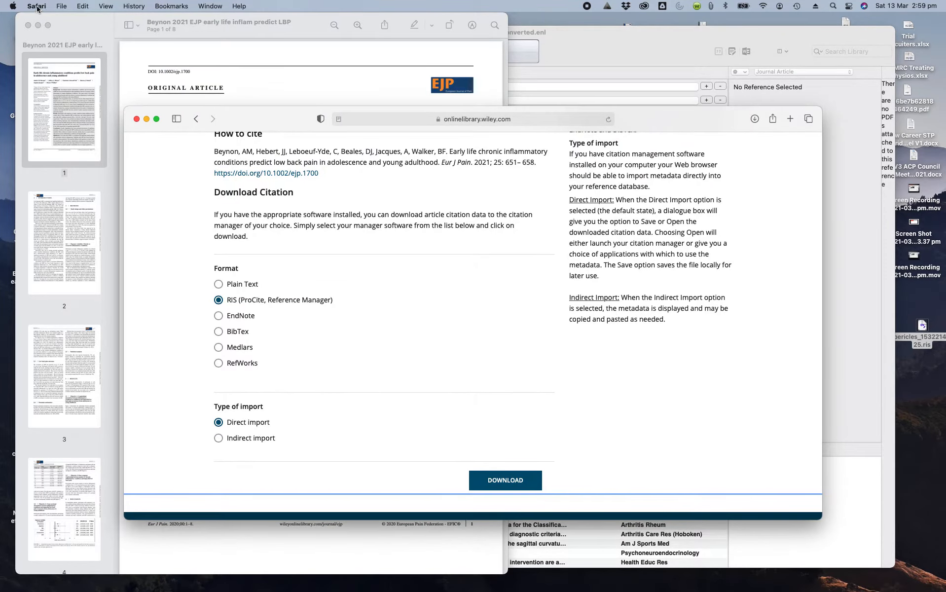
click(28, 25)
click(601, 49)
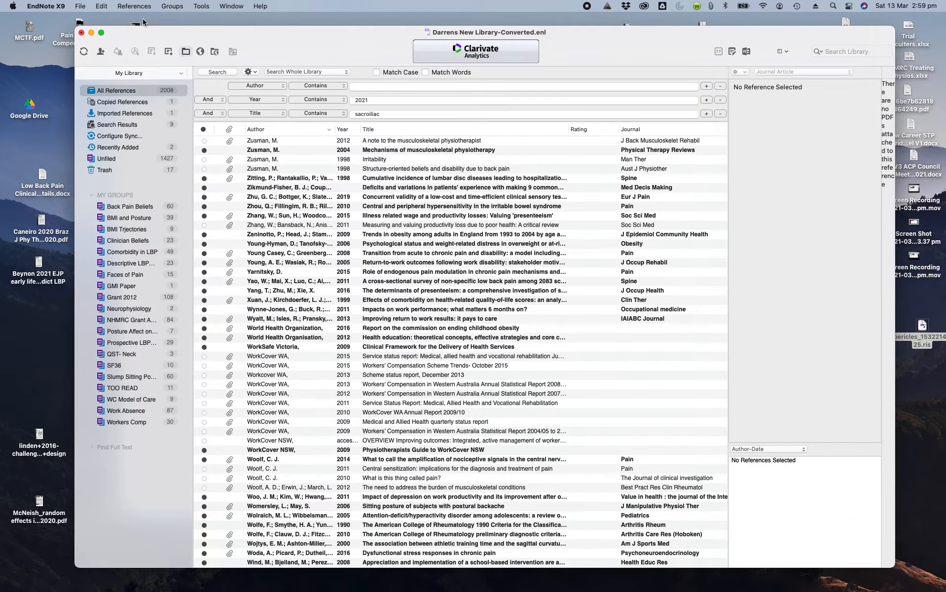
click(80, 6)
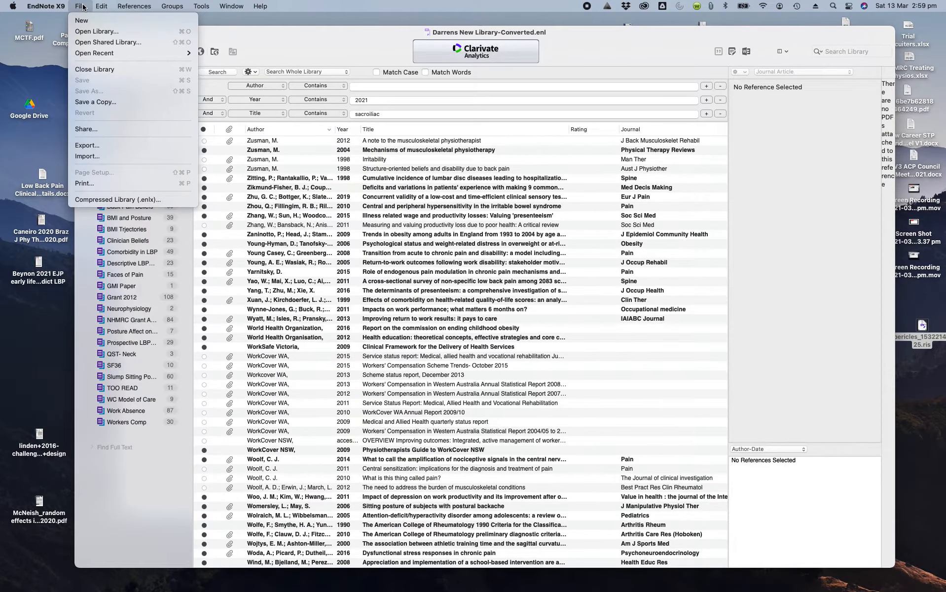
click(95, 157)
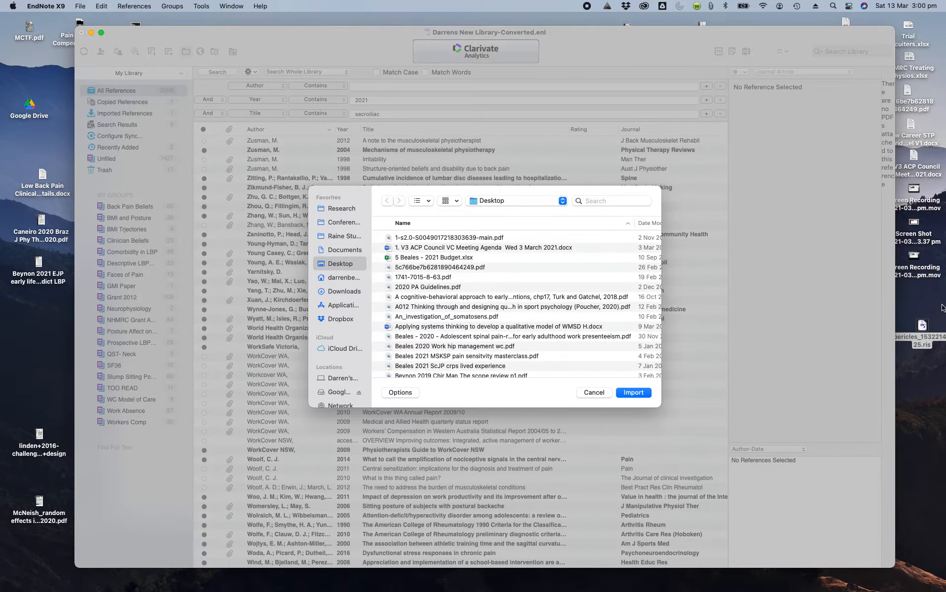
scroll(441, 331, down, 10)
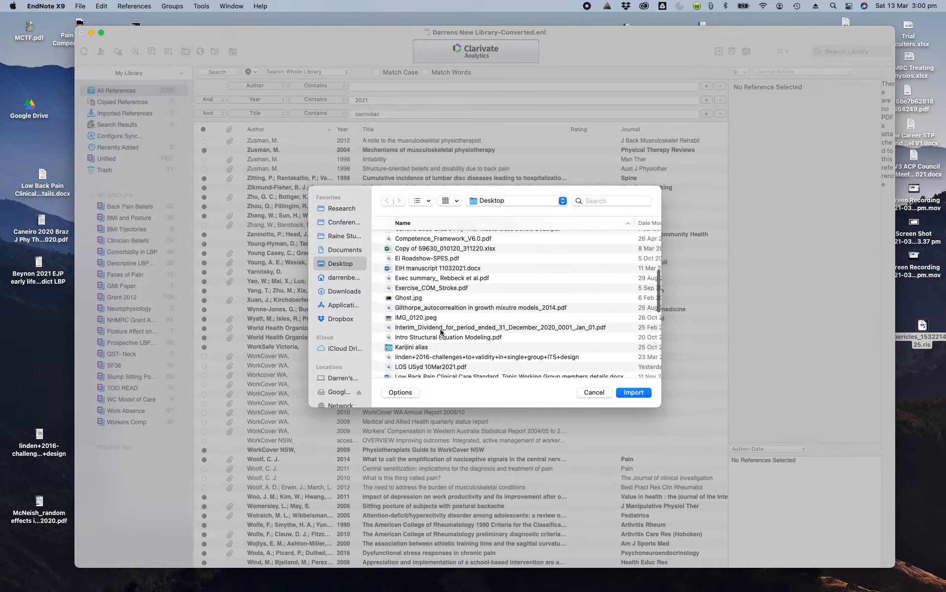
scroll(440, 332, down, 10)
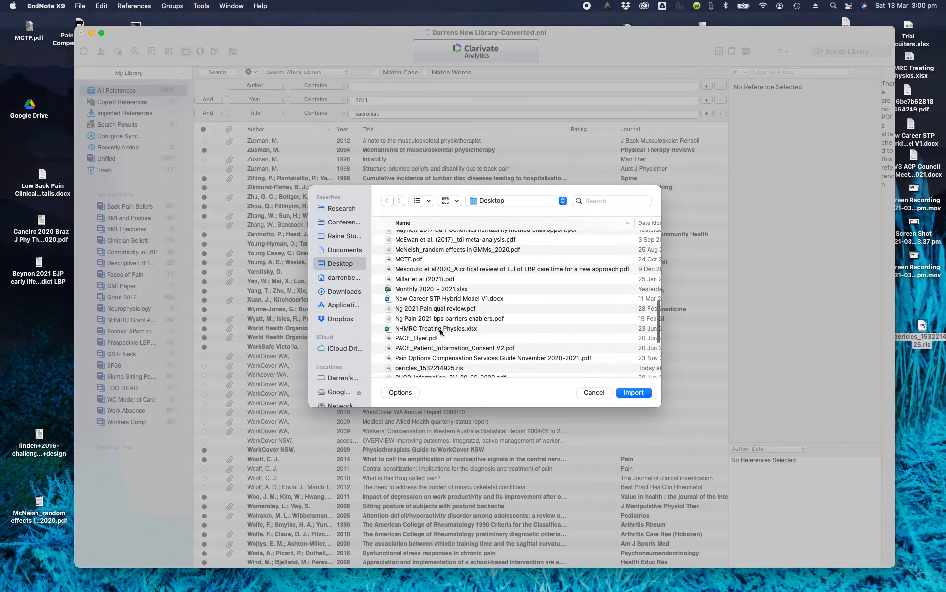
click(431, 304)
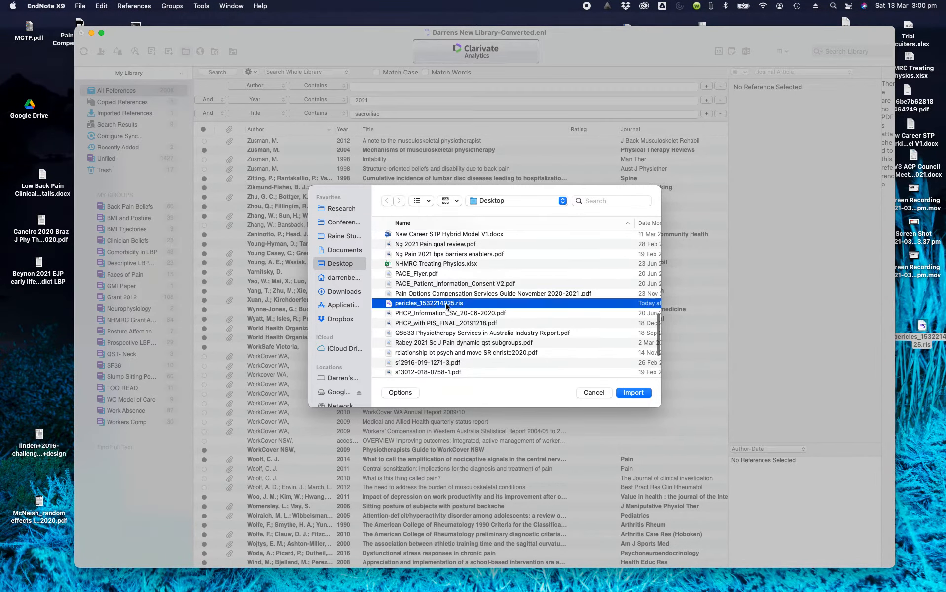
click(637, 394)
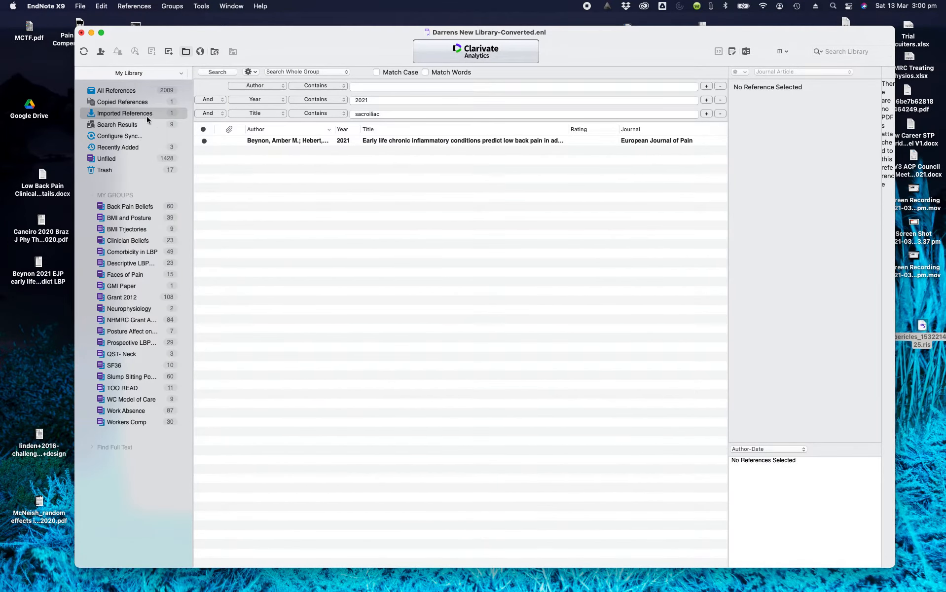
Select the newly imported early life inflammatory conditions reference and review its bibliographic fields.
click(323, 144)
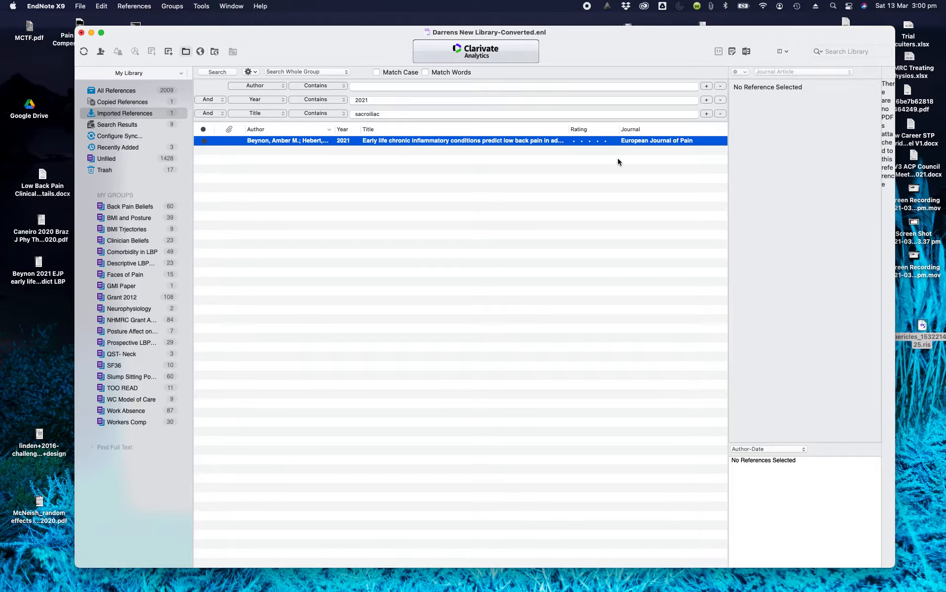
scroll(789, 173, down, 2)
scroll(783, 177, up, 2)
scroll(783, 178, down, 5)
scroll(779, 167, up, 5)
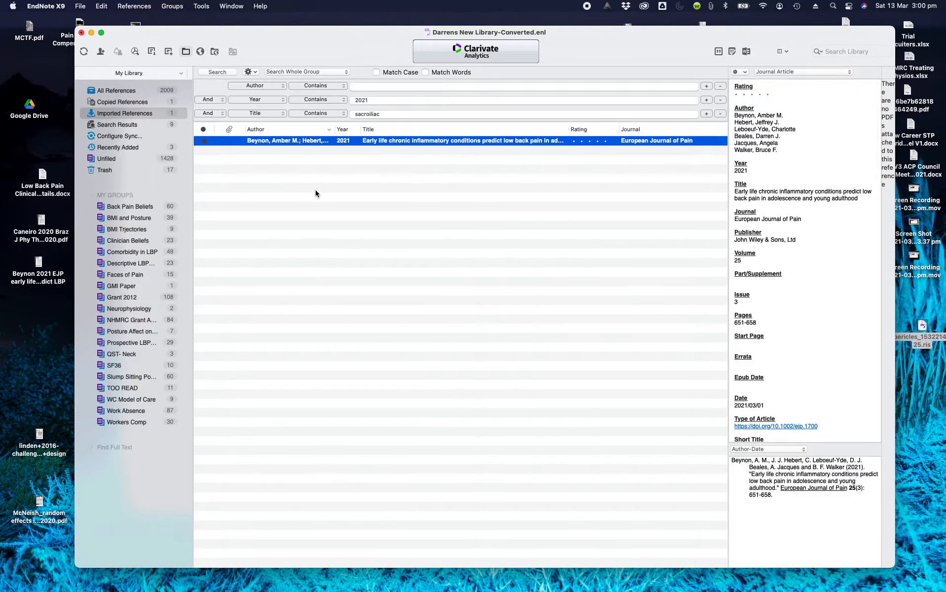
In All References, compare the imported European Journal of Pain reference with its Eur J Pain duplicate, including how the author names are recorded.
click(117, 92)
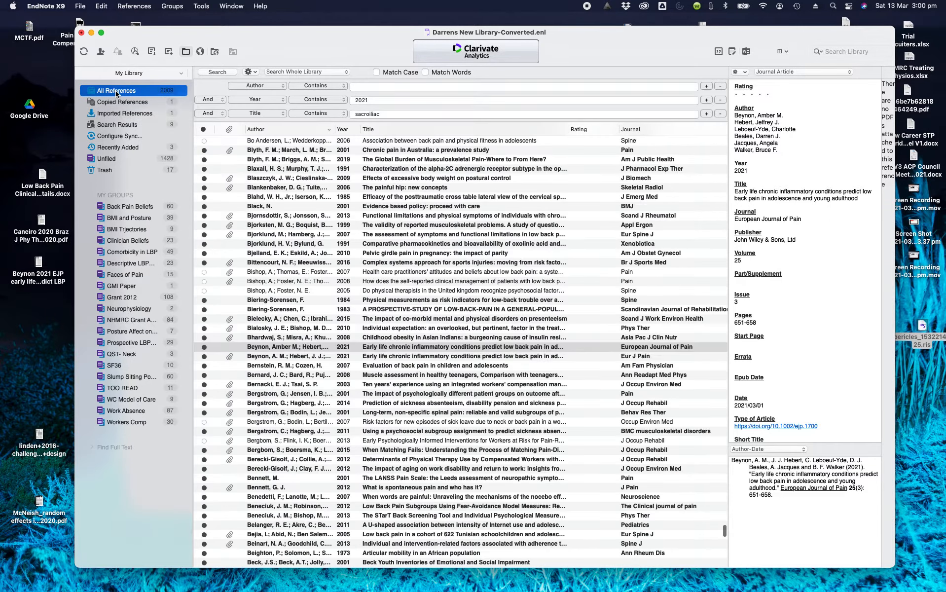
click(277, 348)
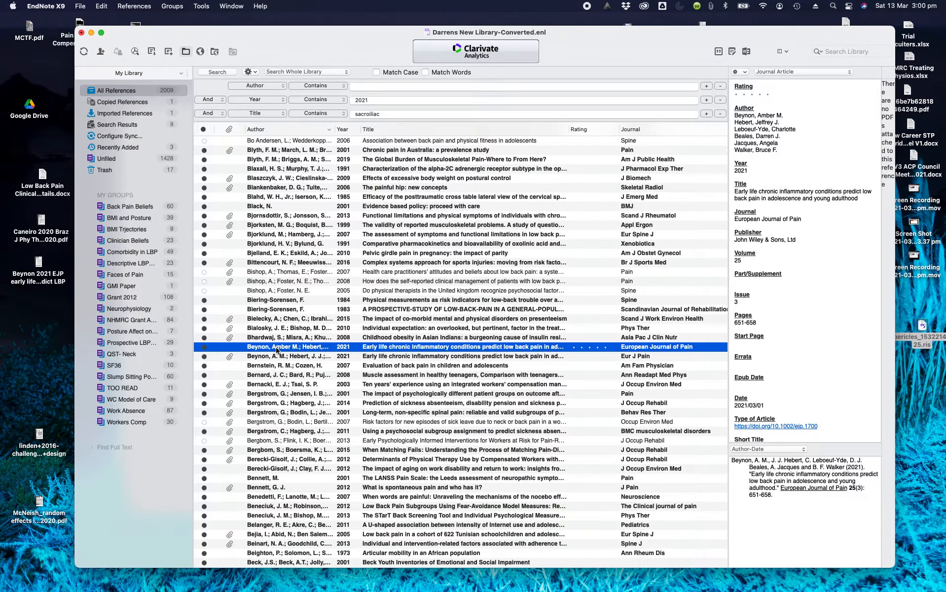
click(297, 357)
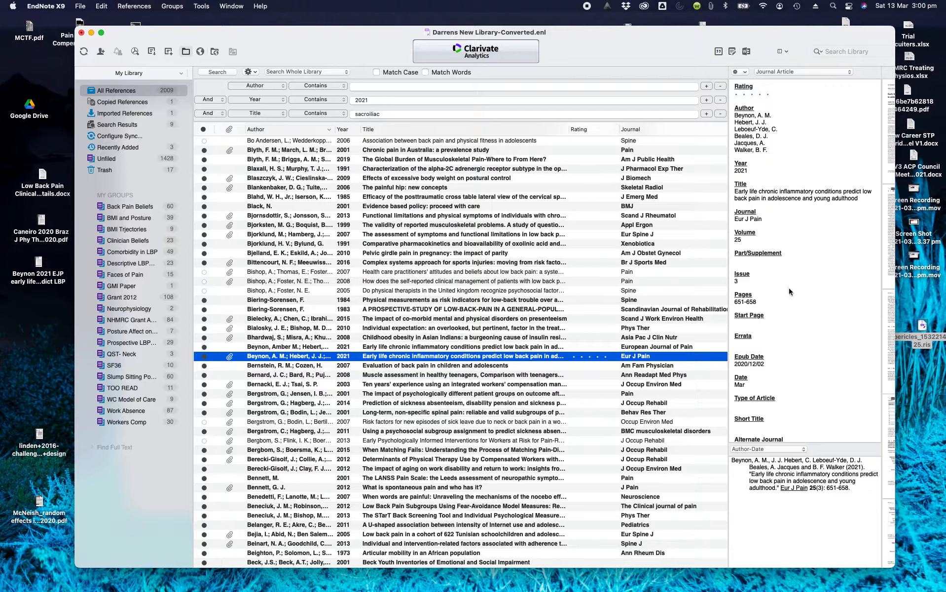
click(379, 347)
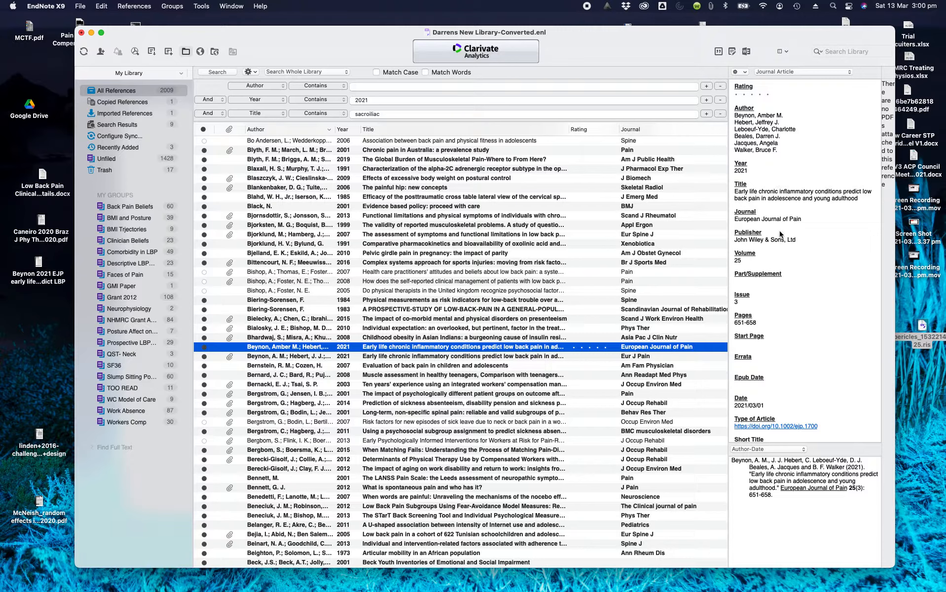
click(378, 356)
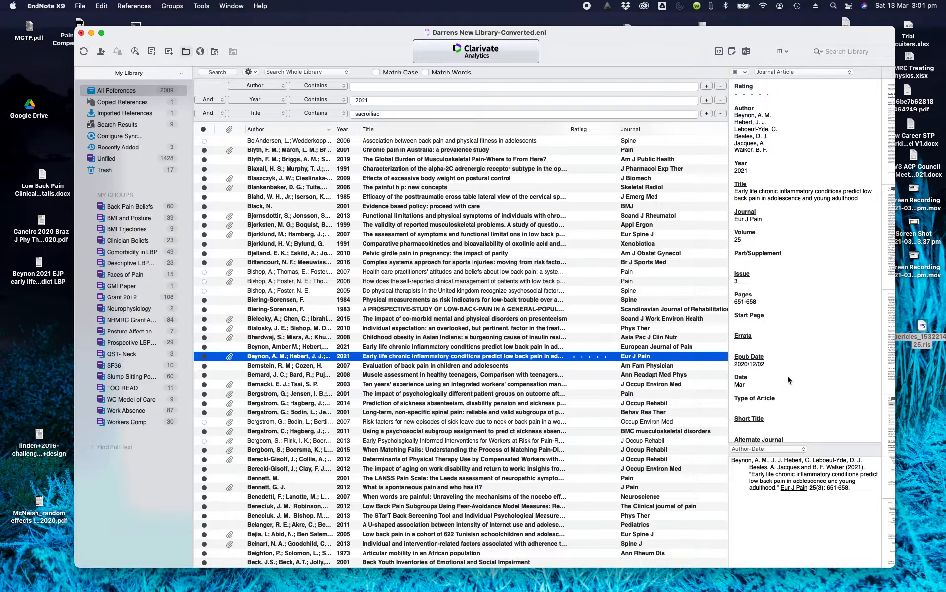
mouse_move(591, 50)
mouse_down()
mouse_move(559, 48)
mouse_move(581, 53)
mouse_up()
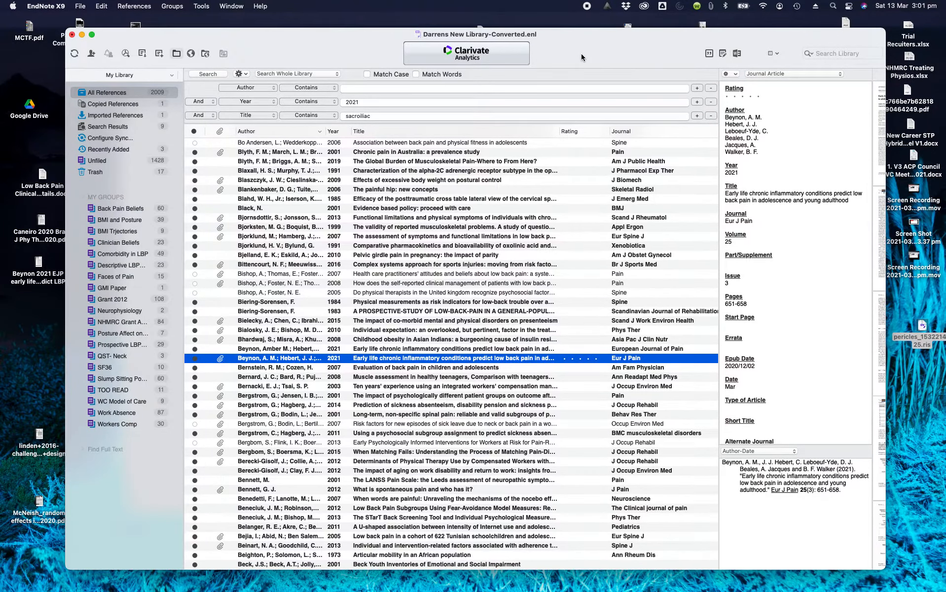
scroll(802, 165, up, 1)
drag(767, 155, 723, 113)
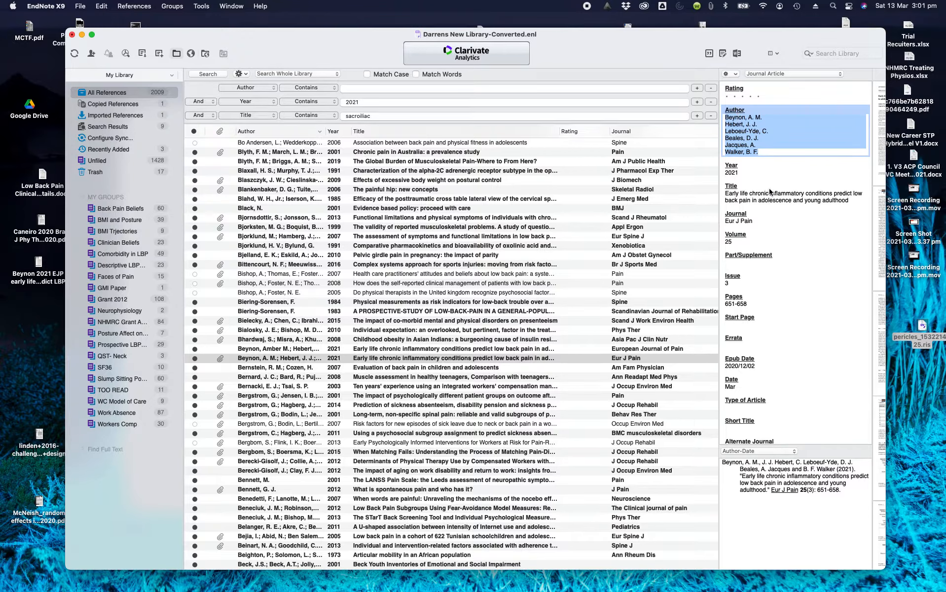
click(784, 148)
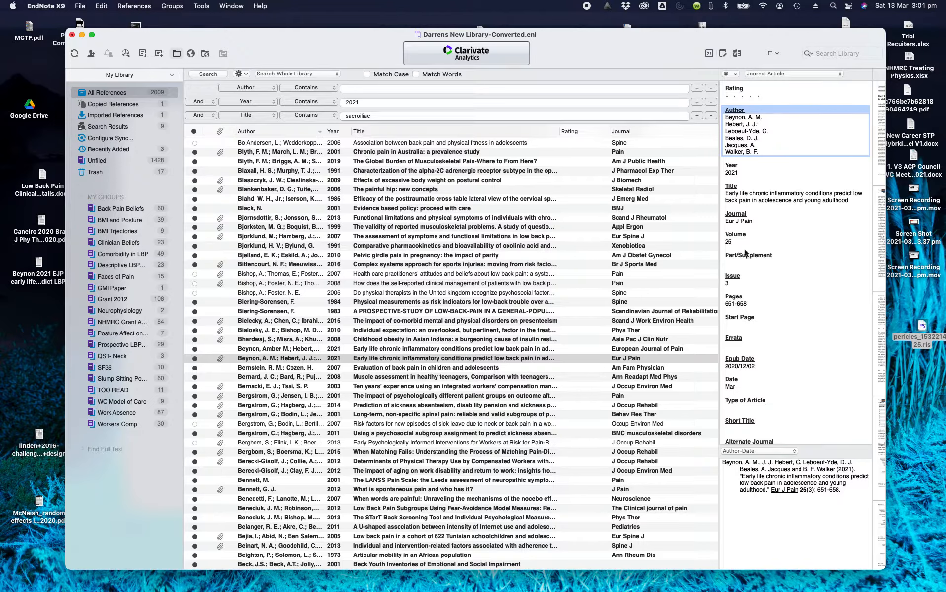
Start a new blank reference, set its type to Book Section, and close it without entering any details.
click(134, 7)
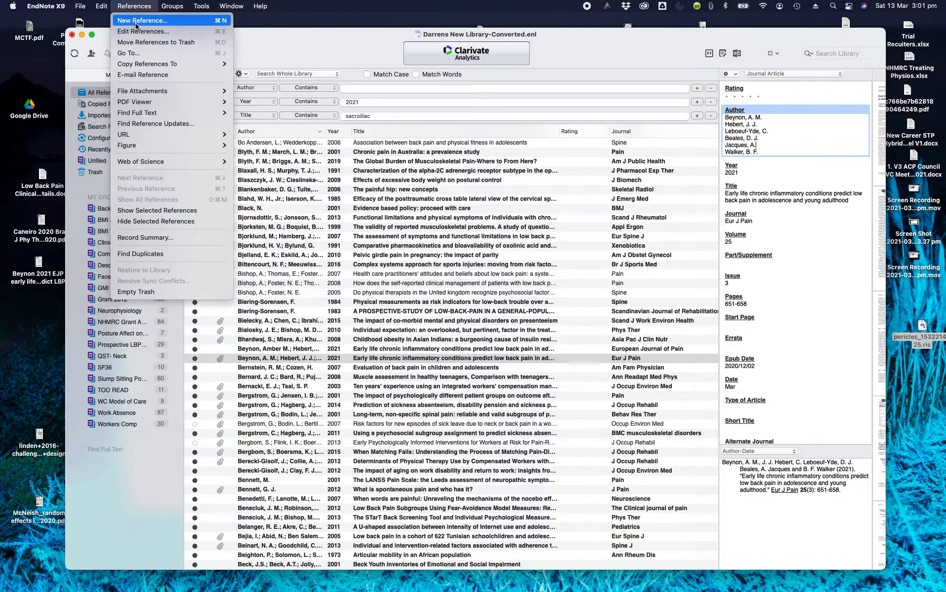
click(136, 22)
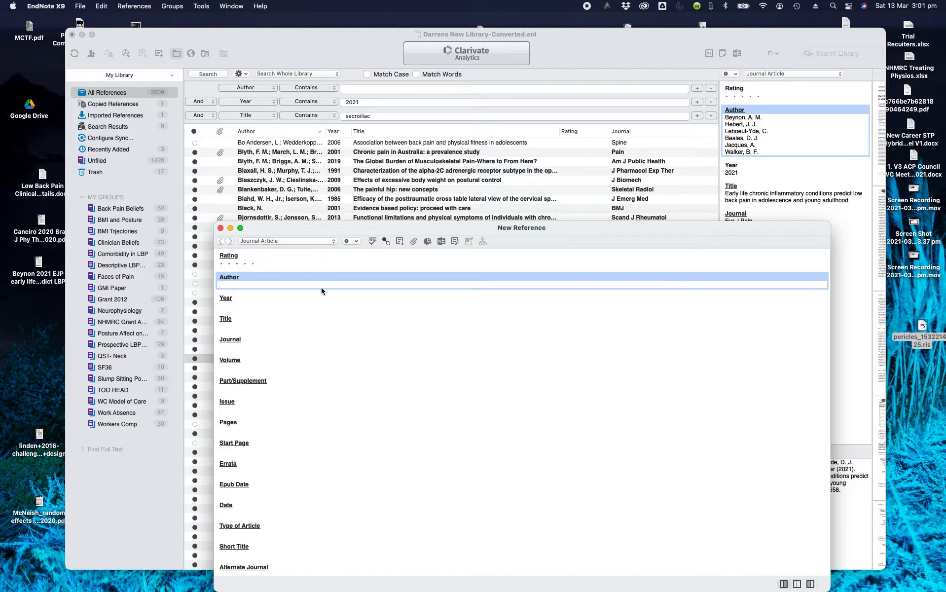
click(328, 246)
scroll(282, 150, up, 3)
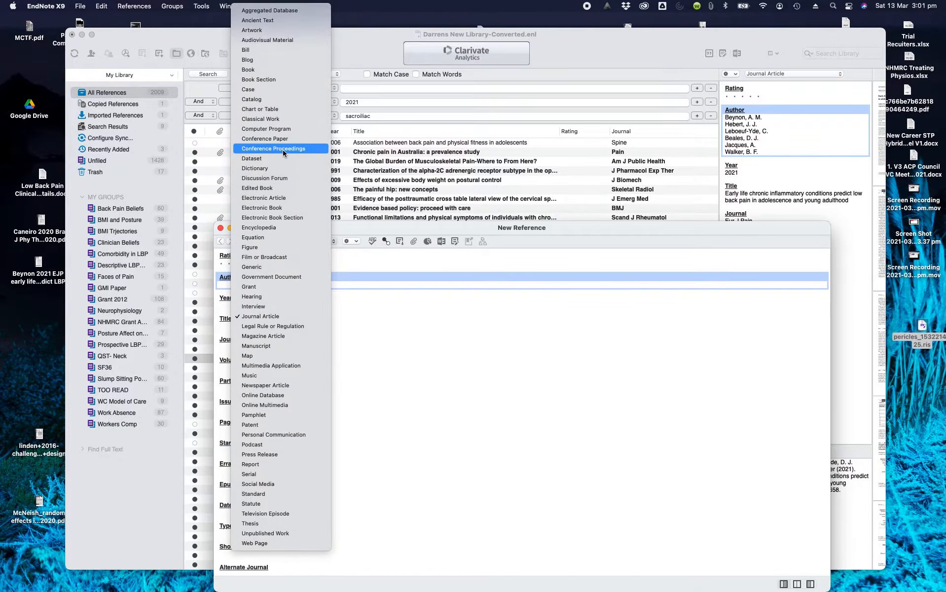
click(275, 78)
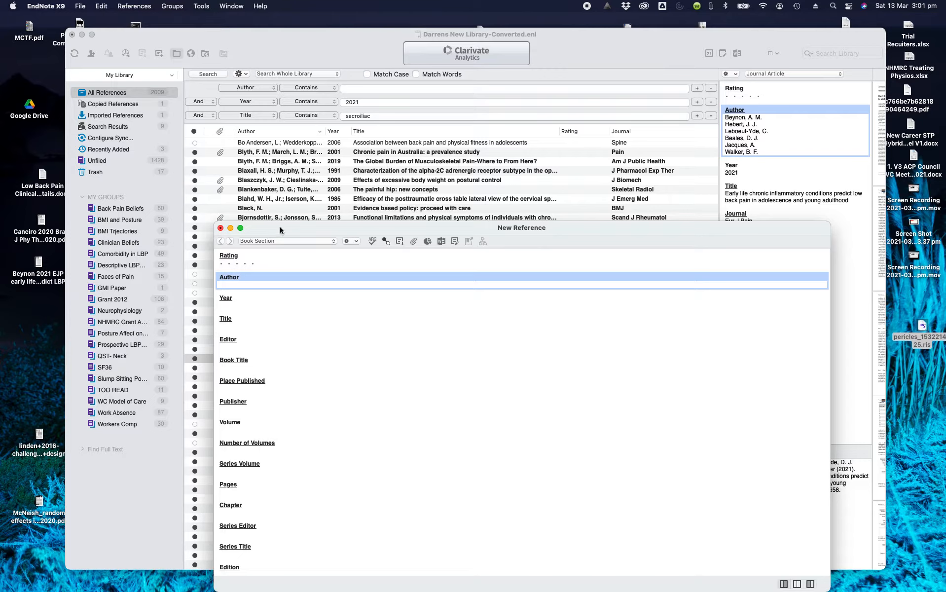
click(221, 228)
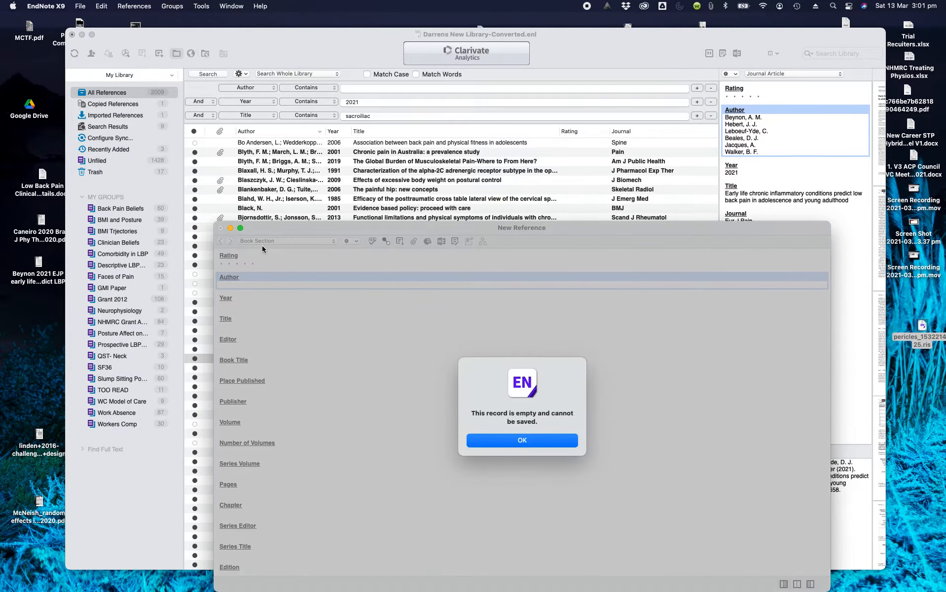
click(536, 447)
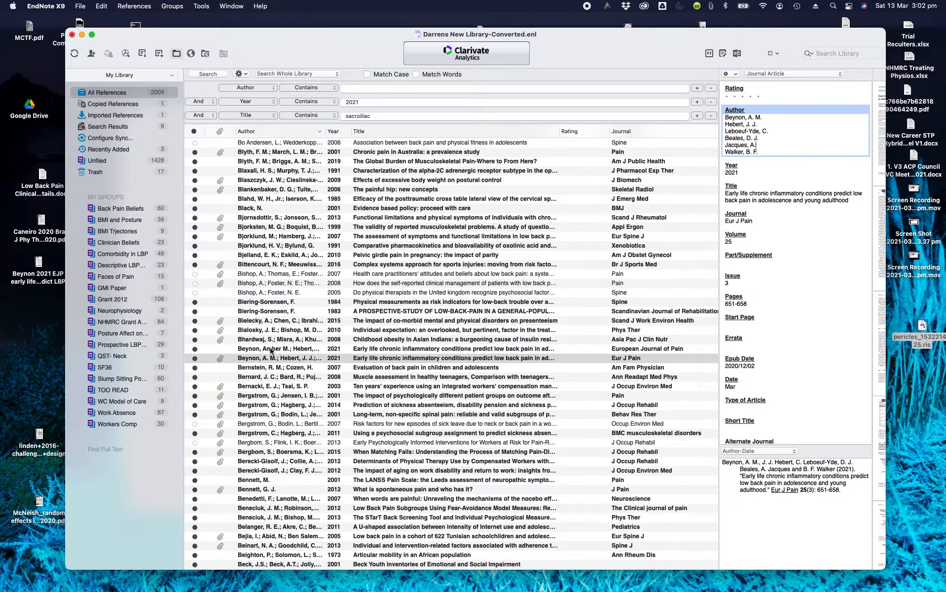
Remove the duplicate 2021 European Journal of Pain reference that has no PDF attached from the library.
click(270, 350)
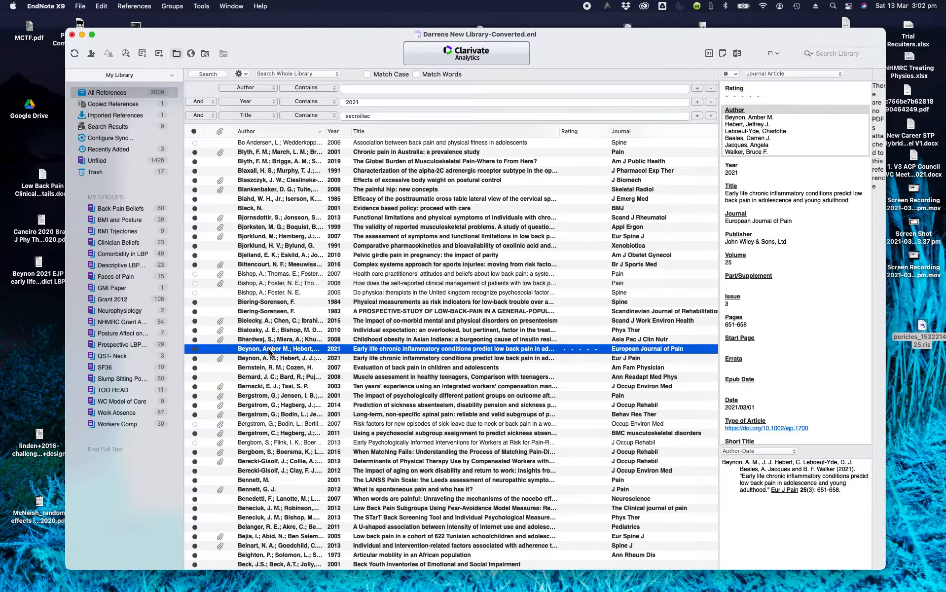
key(super+BackSpace)
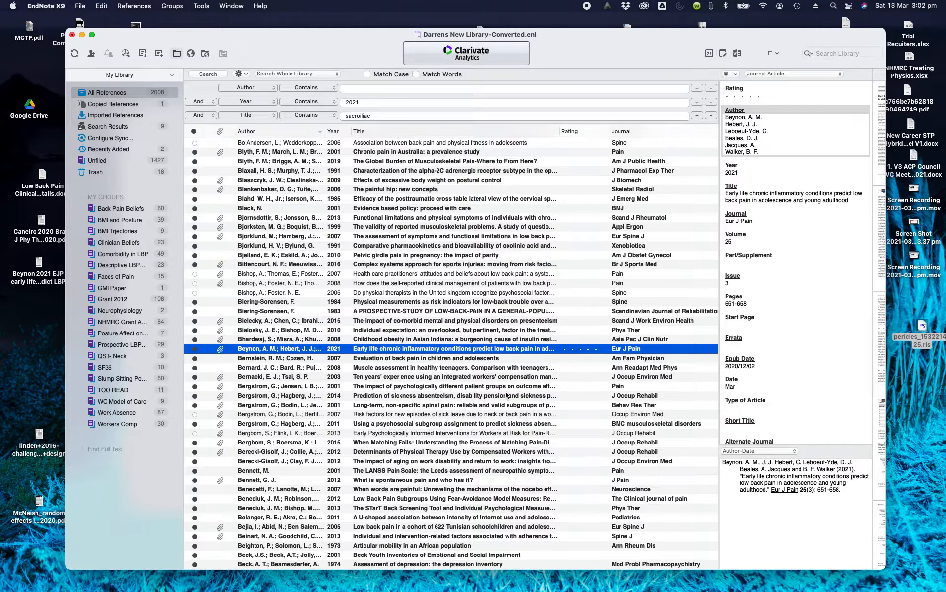
Switch to the PowerPoint presentation titled Simple Importing of References into EndNote and start its slide show.
mouse_move(580, 587)
key(ctrl+Up)
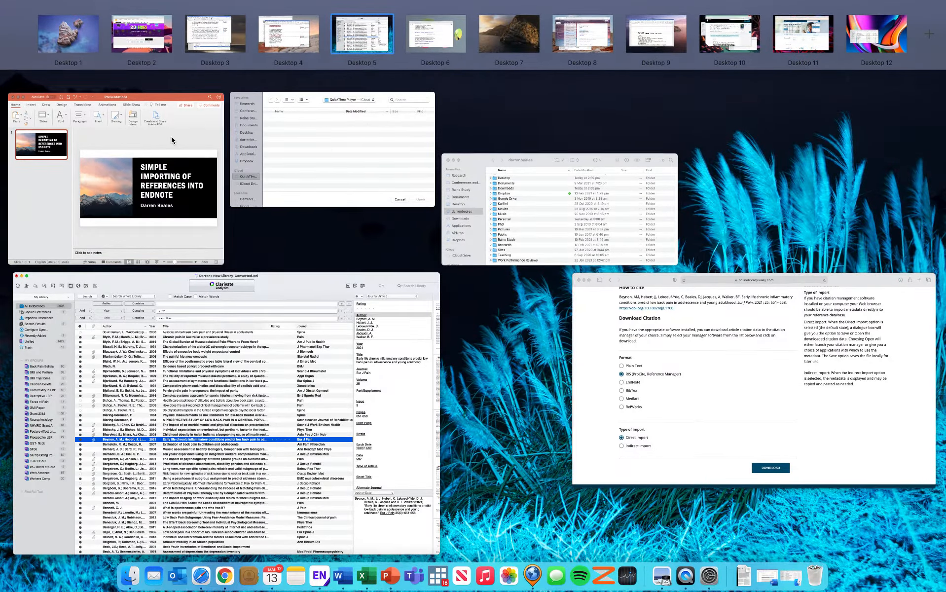
click(171, 136)
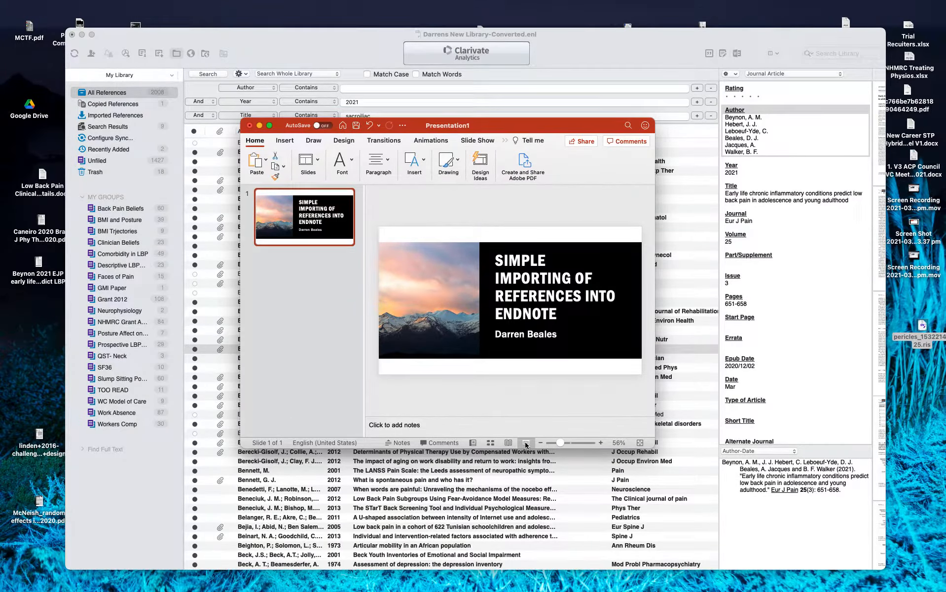
click(526, 443)
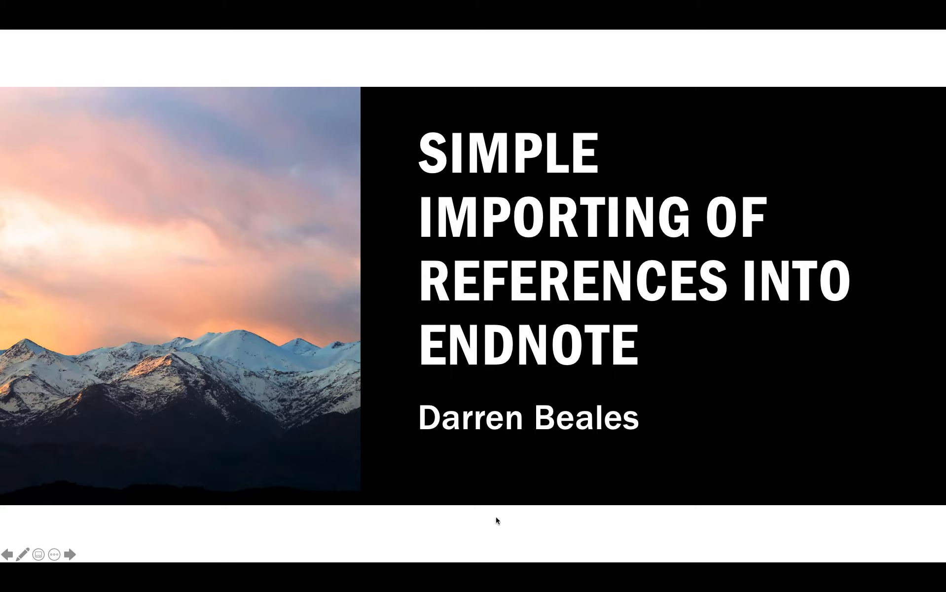